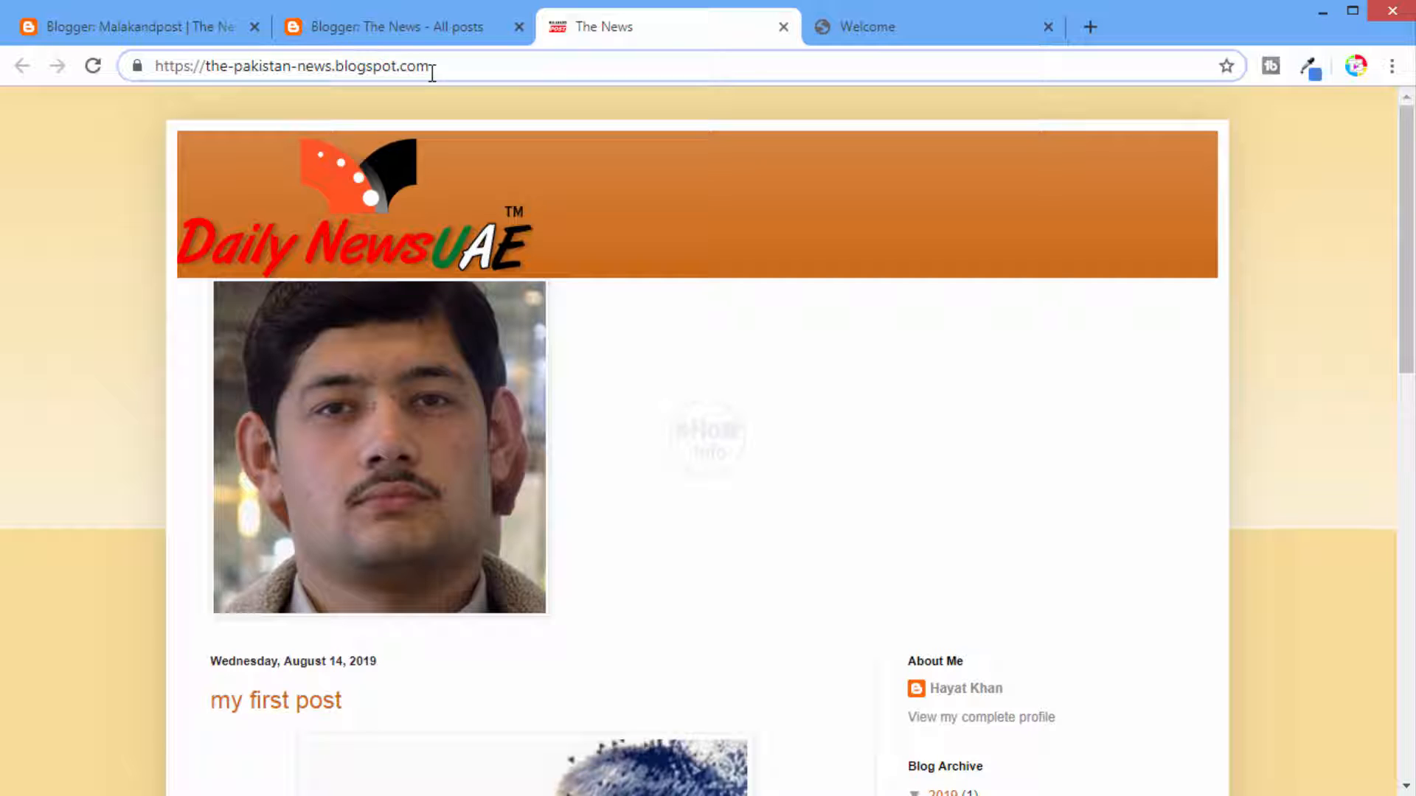
- Open the live Malakandpost blog from its Blogger dashboard in a new tab and inspect its full web address
{"action": "left_click", "coordinate": [191, 29]}
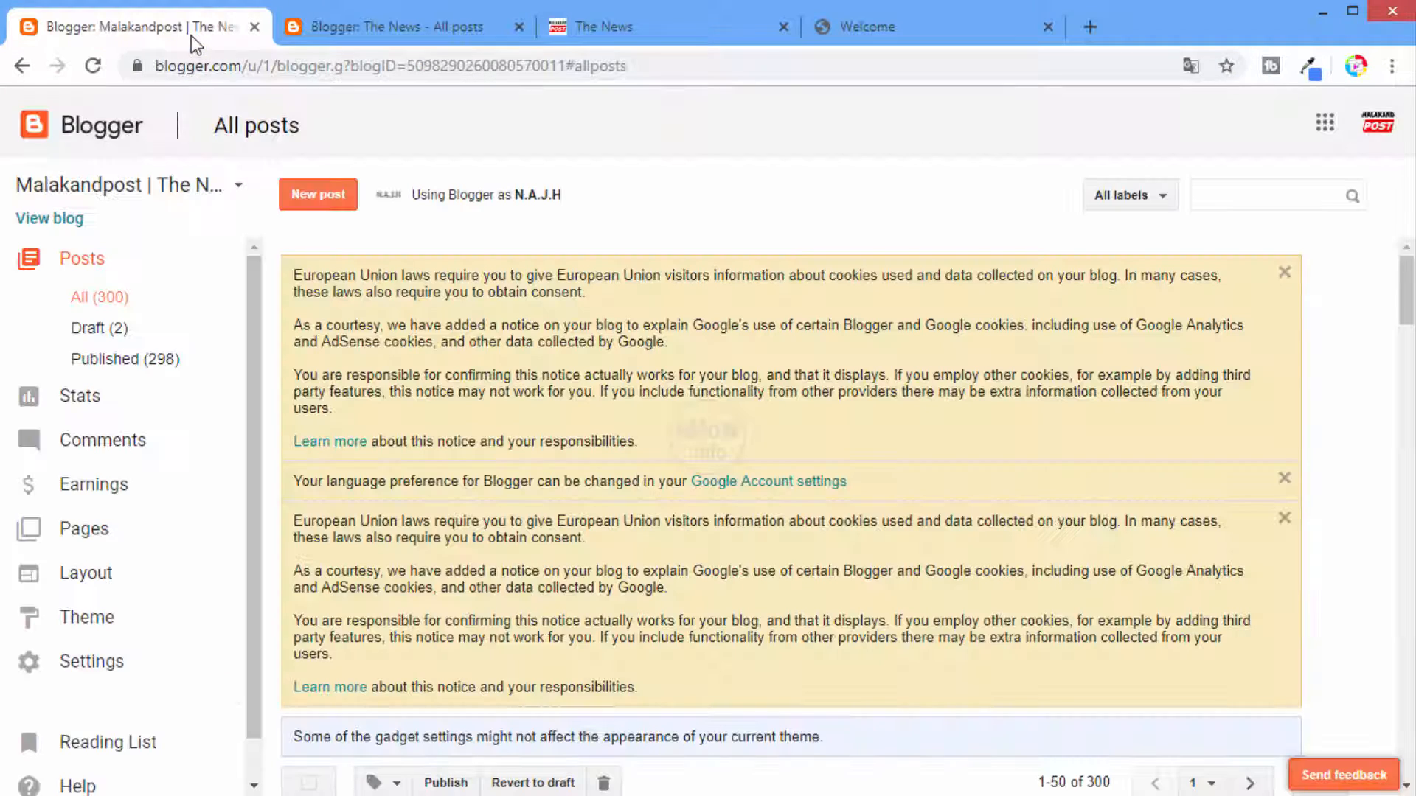
{"action": "right_click", "coordinate": [70, 220]}
{"action": "left_click", "coordinate": [103, 232]}
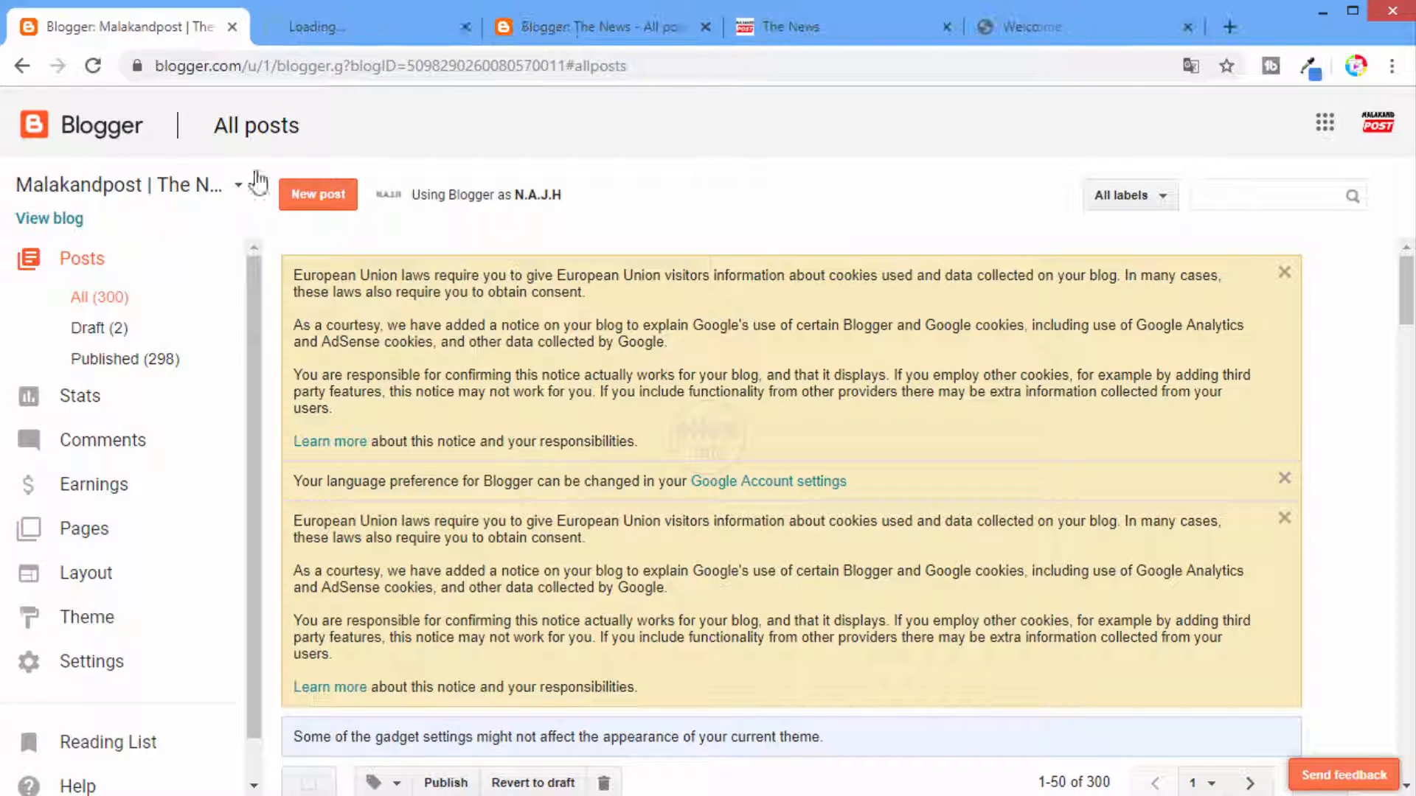
{"action": "left_click", "coordinate": [315, 22]}
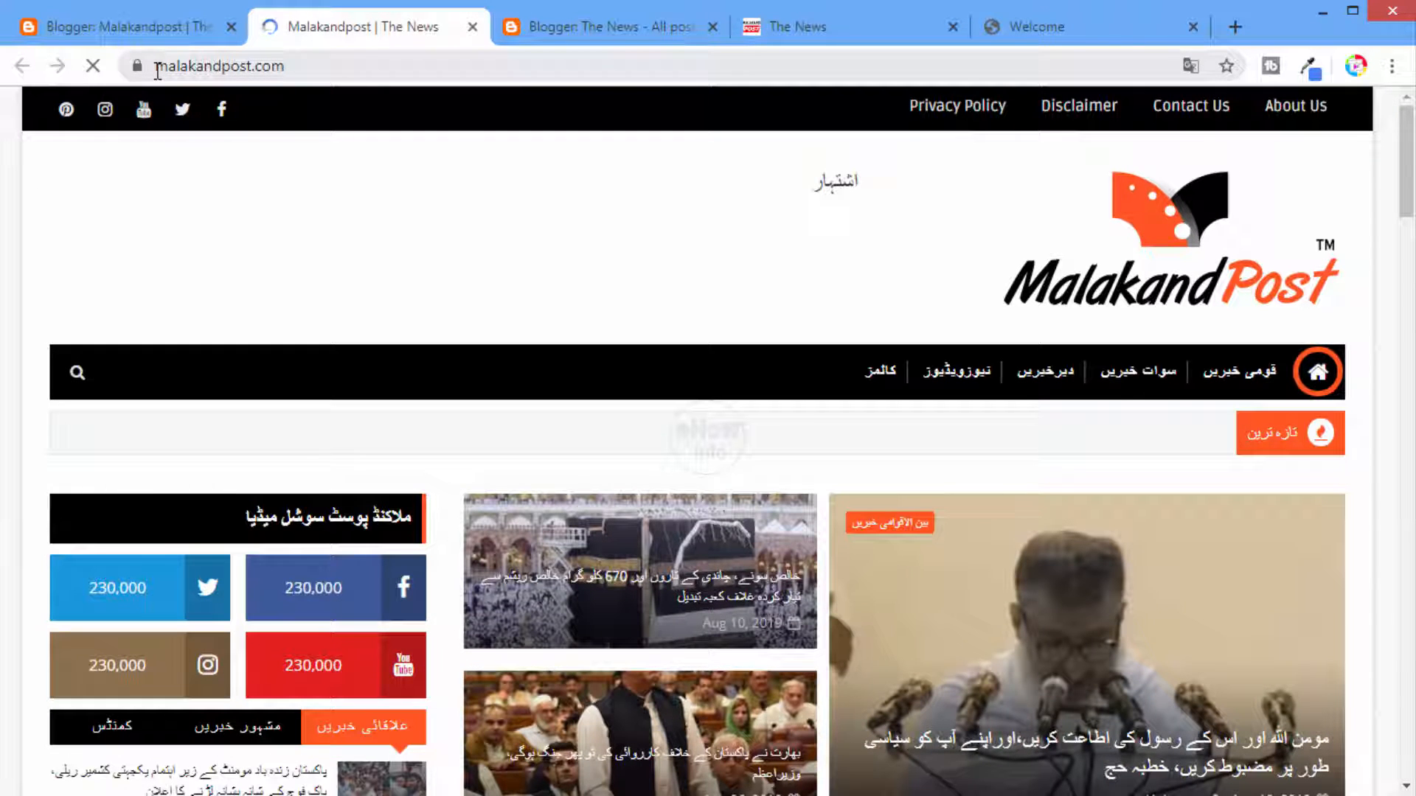
{"action": "left_click_drag", "start_coordinate": [157, 71], "coordinate": [284, 71]}
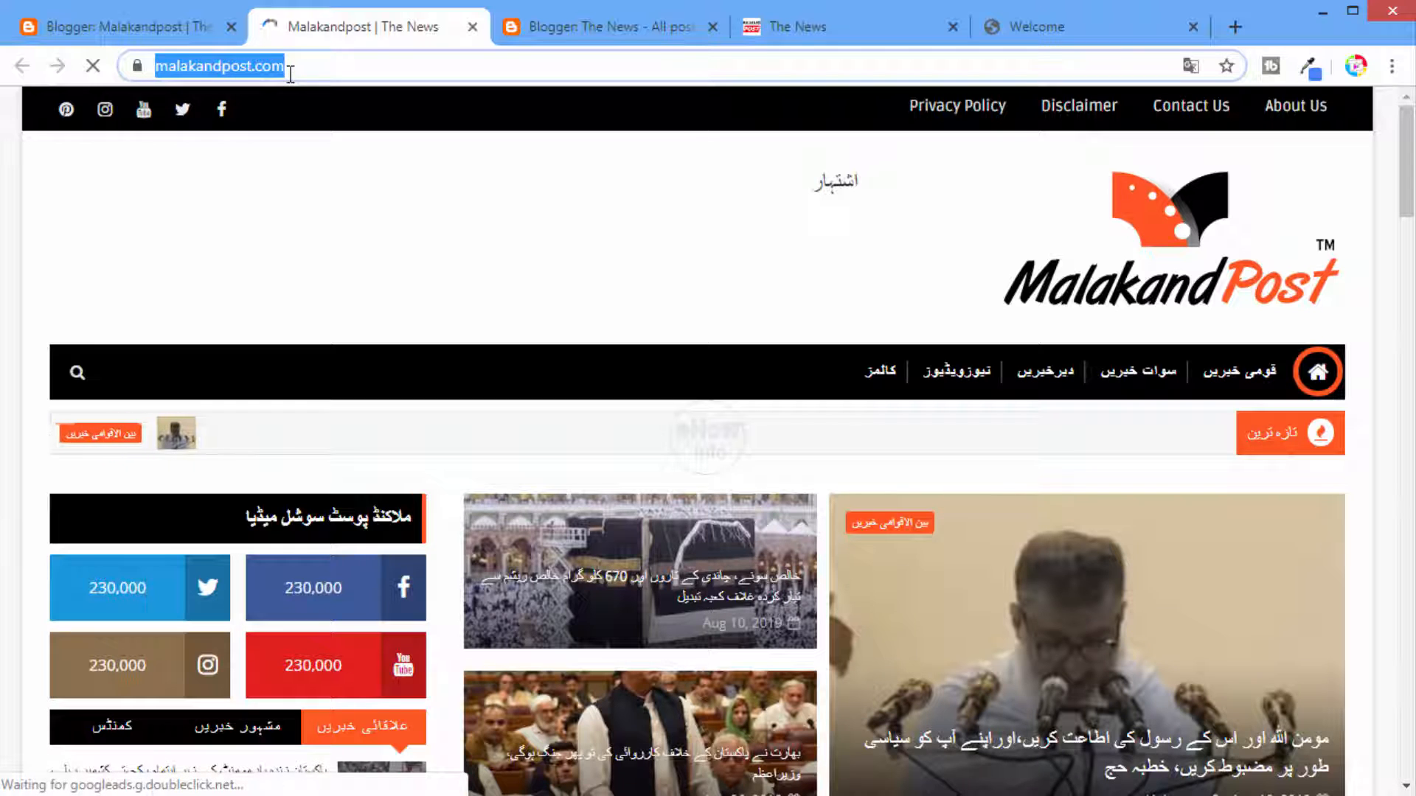
{"action": "left_click", "coordinate": [313, 66]}
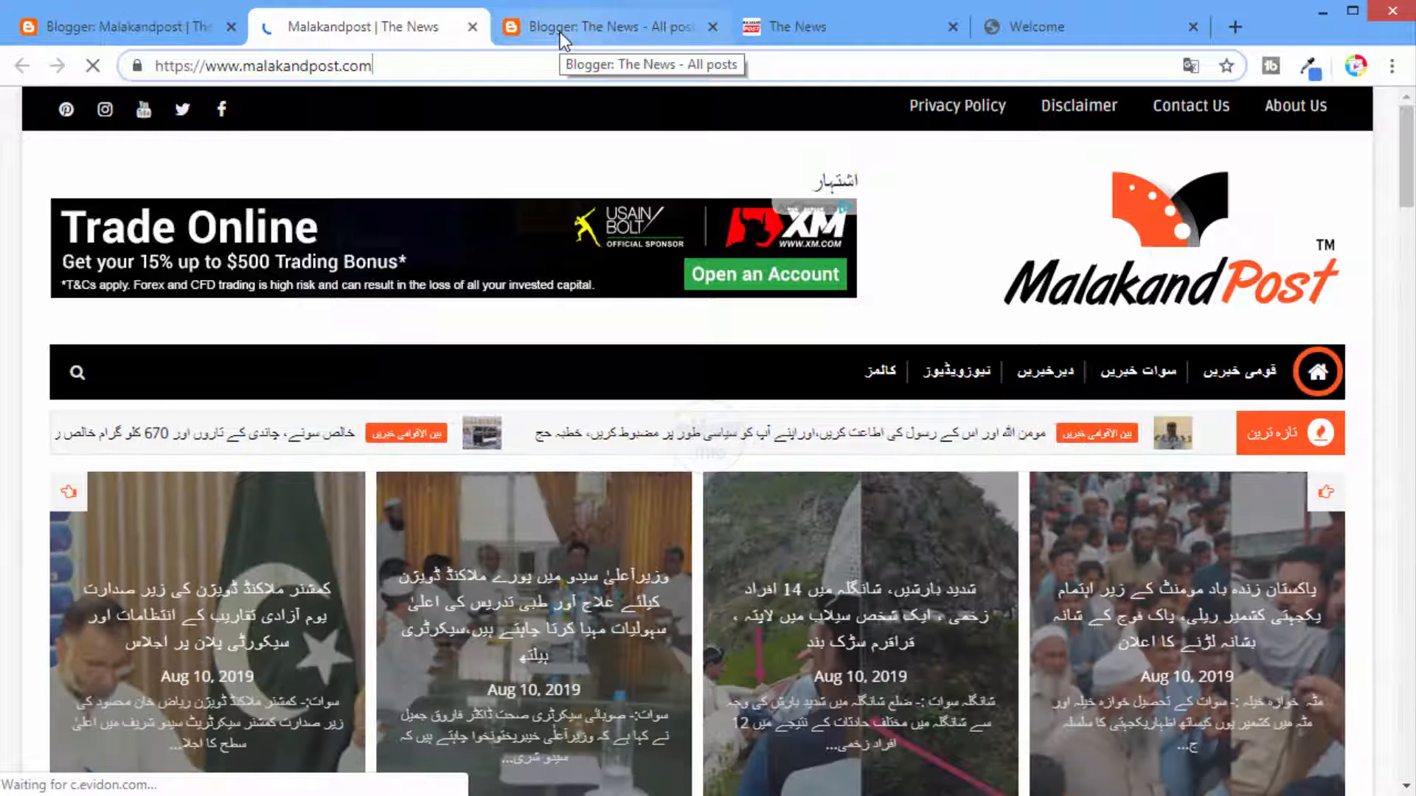
{"action": "left_click", "coordinate": [560, 32]}
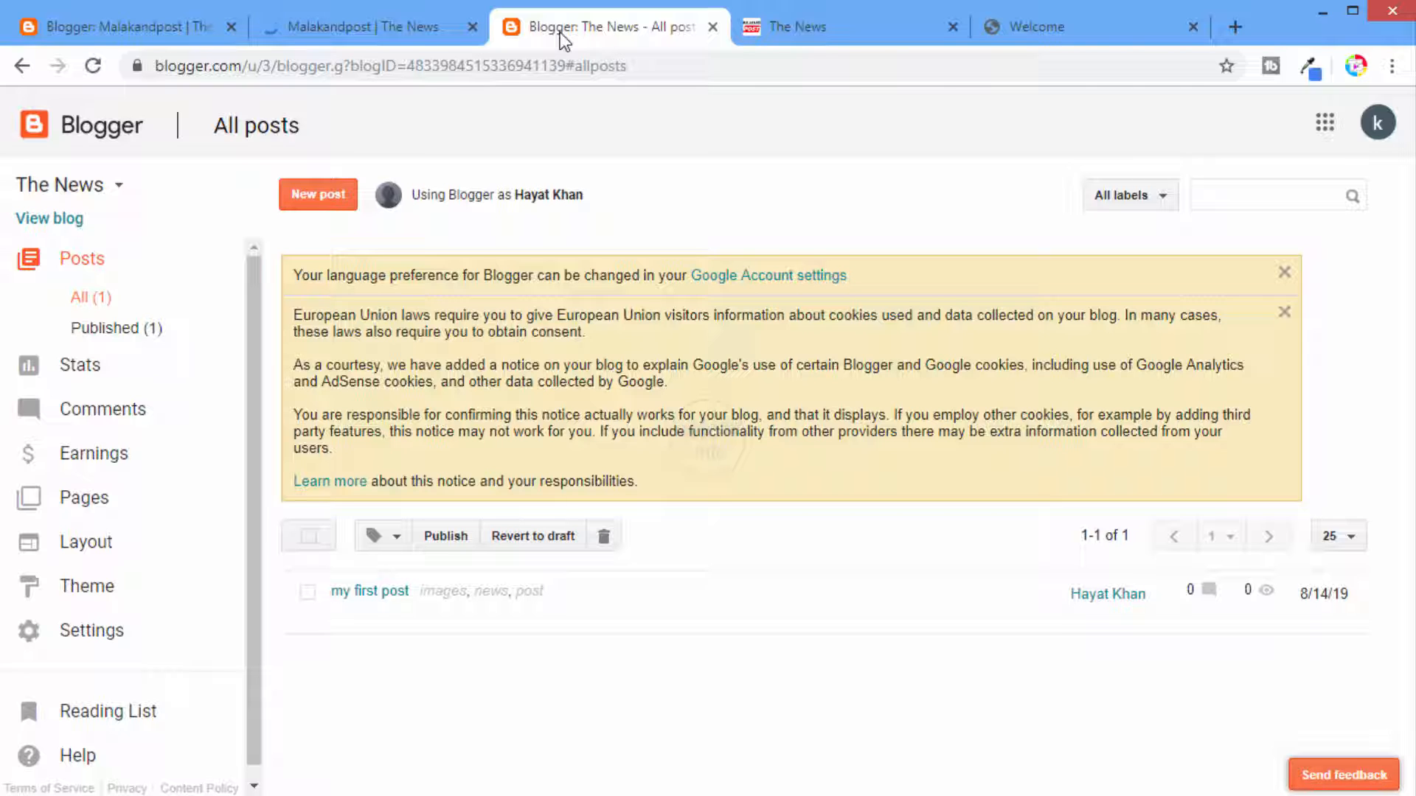
{"action": "left_click", "coordinate": [111, 632]}
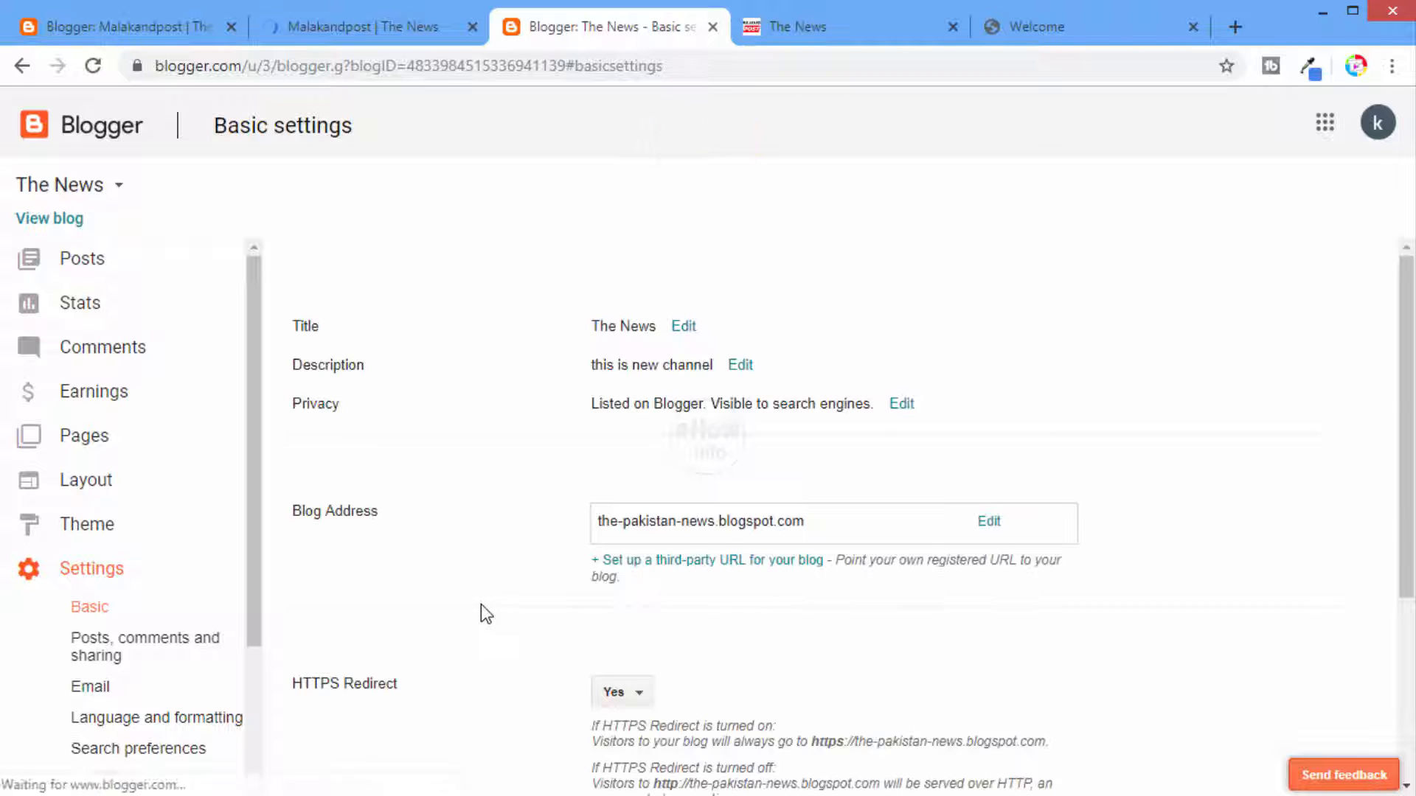
{"action": "scroll", "coordinate": [457, 525], "scroll_direction": "down", "scroll_amount": 3}
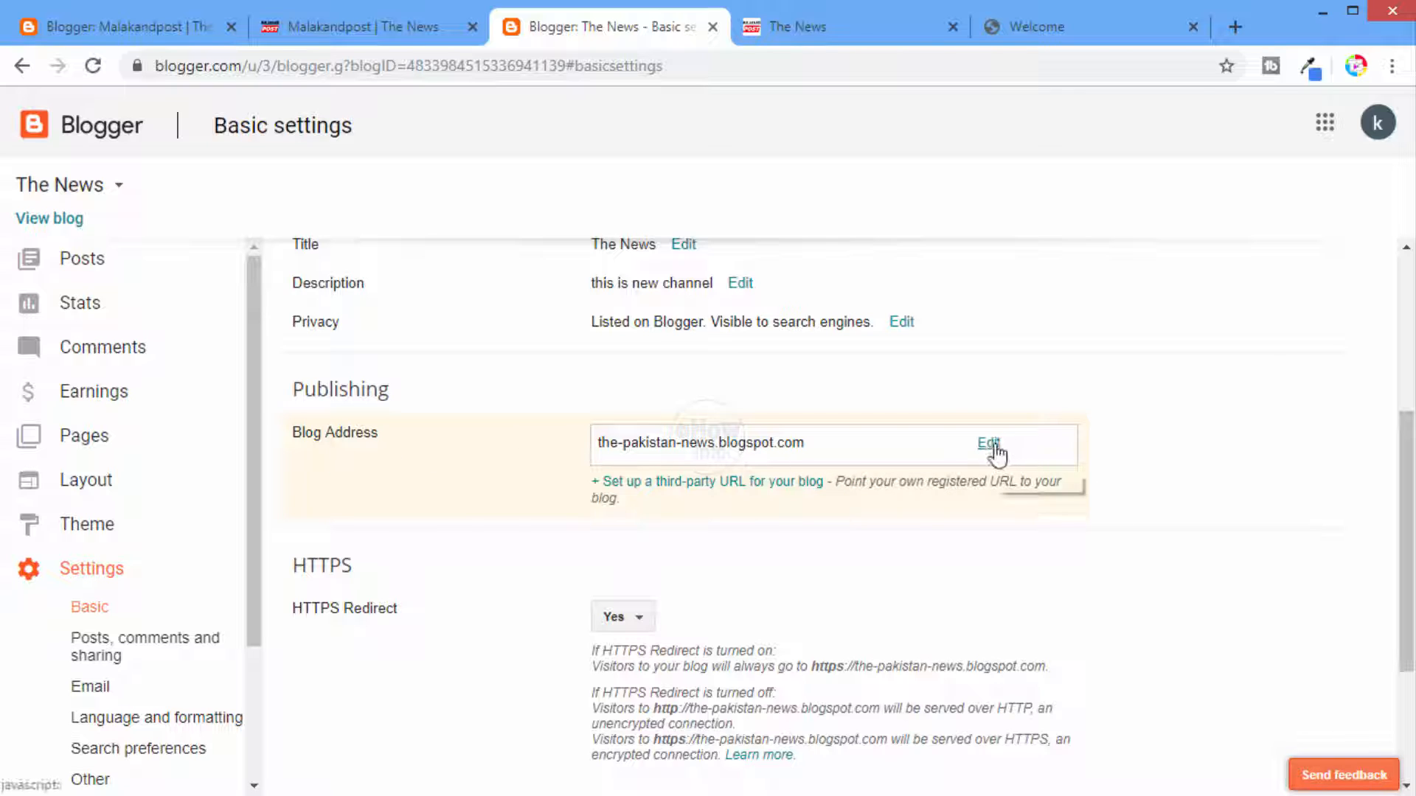
{"action": "left_click", "coordinate": [759, 489]}
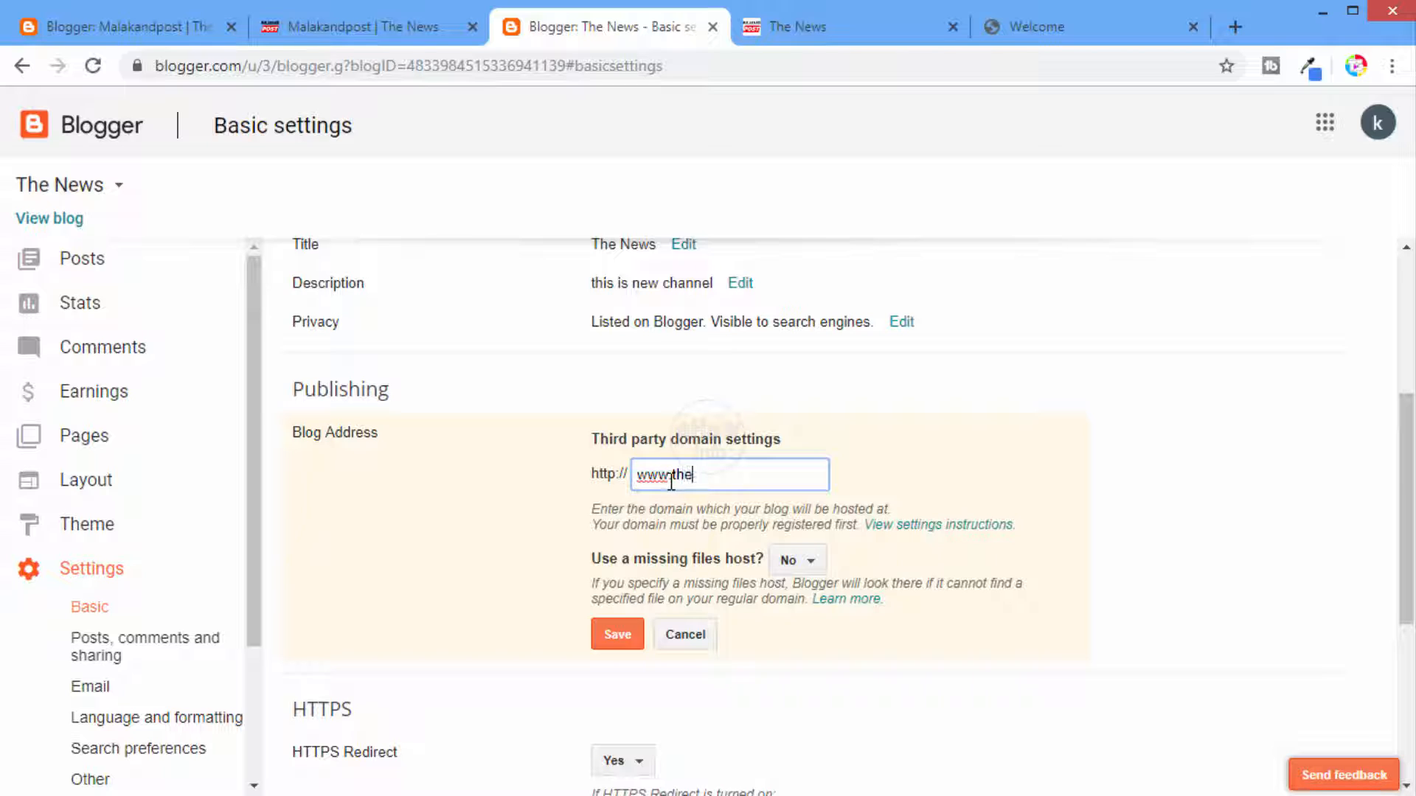
{"action": "type", "text": "news.com"}
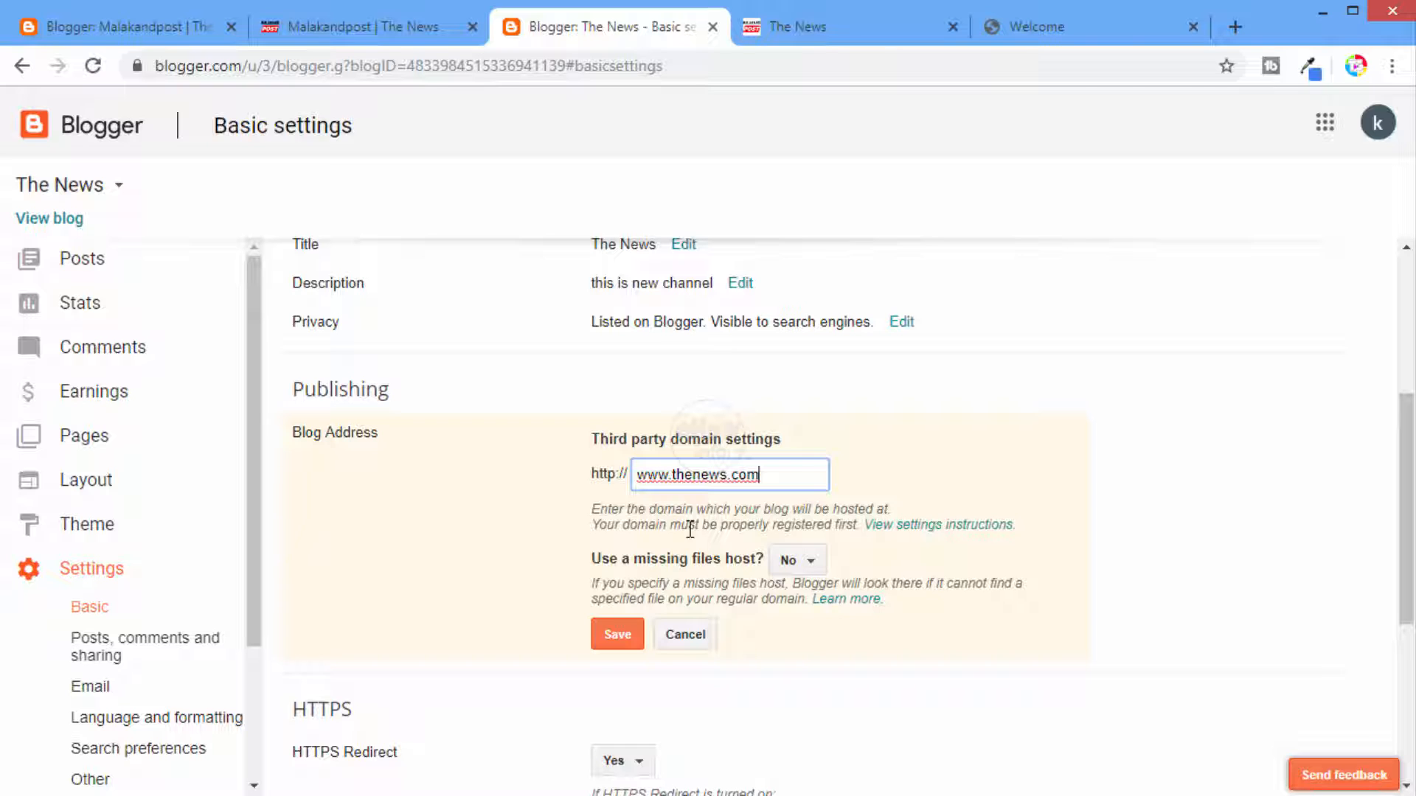
{"action": "left_click", "coordinate": [630, 643]}
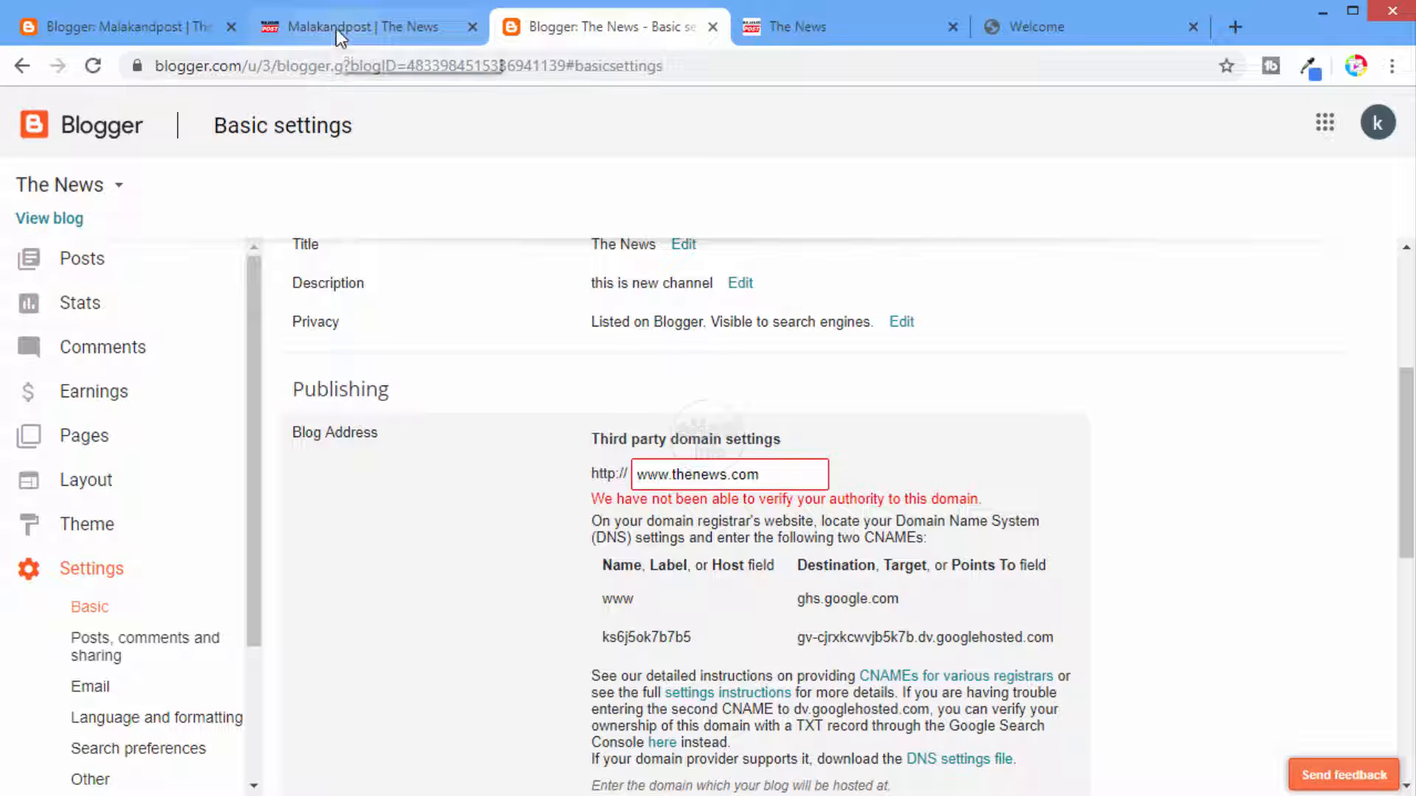
- Open the Malakandpost blog's basic settings and examine its custom blog address under Publishing
{"action": "left_click", "coordinate": [158, 30]}
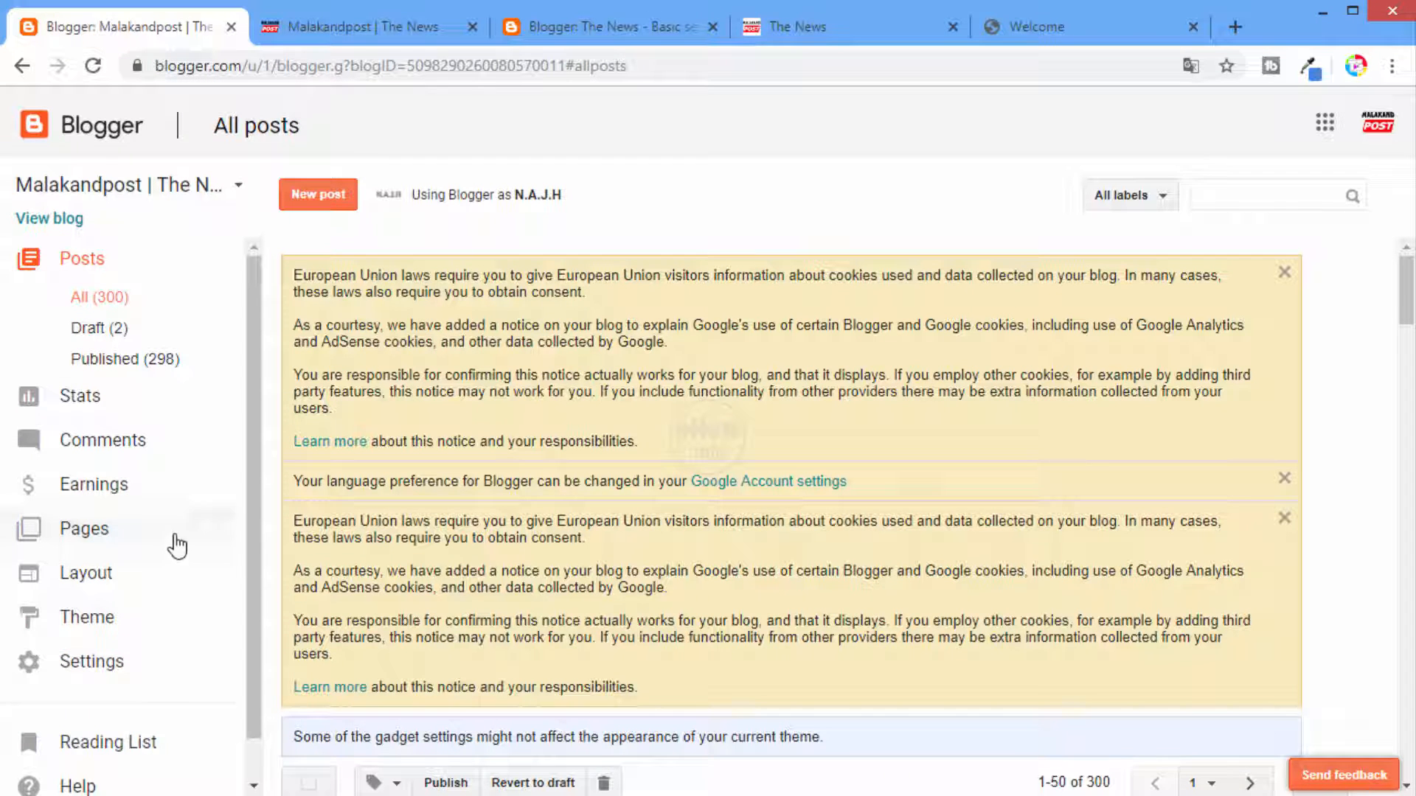
{"action": "left_click", "coordinate": [112, 664]}
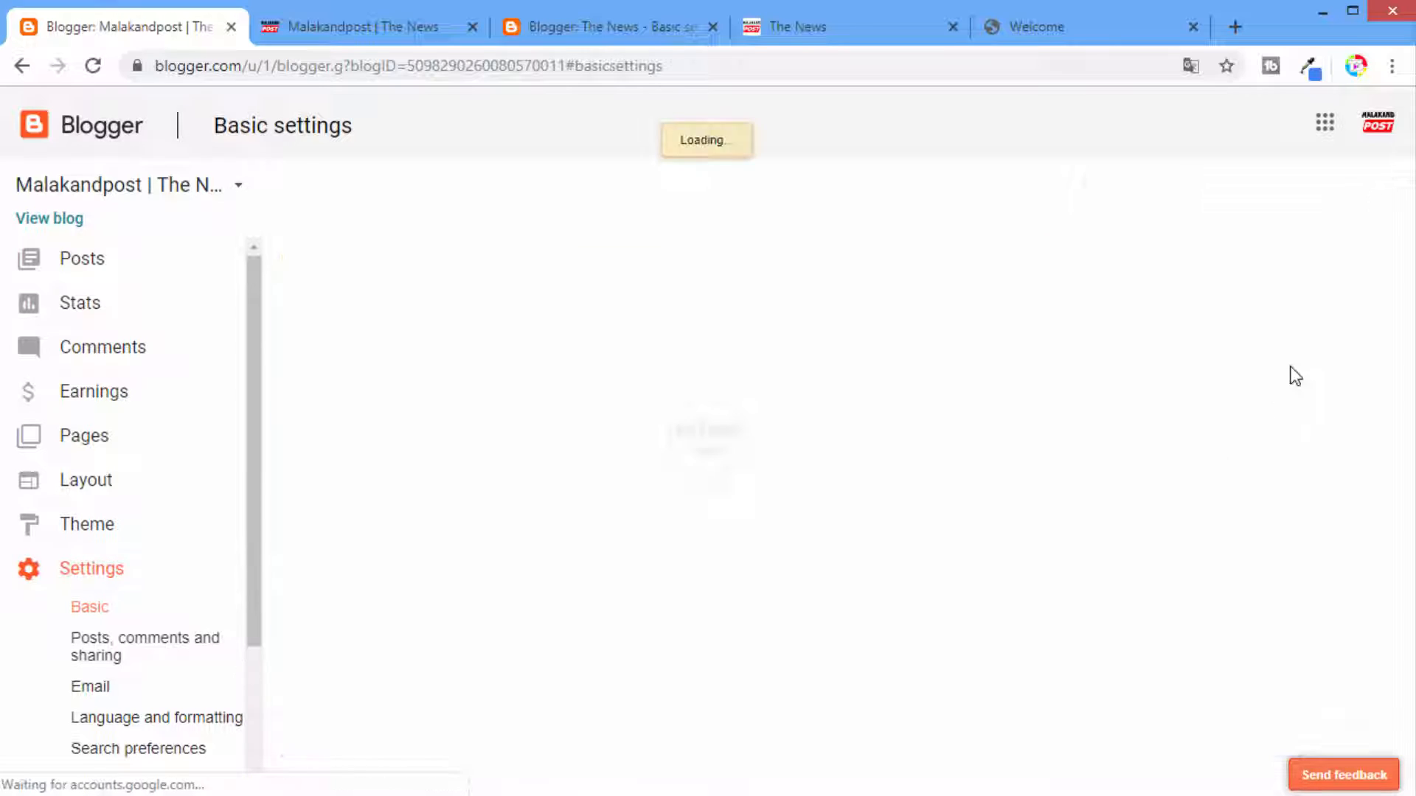
{"action": "scroll", "coordinate": [967, 476], "scroll_direction": "down", "scroll_amount": 2}
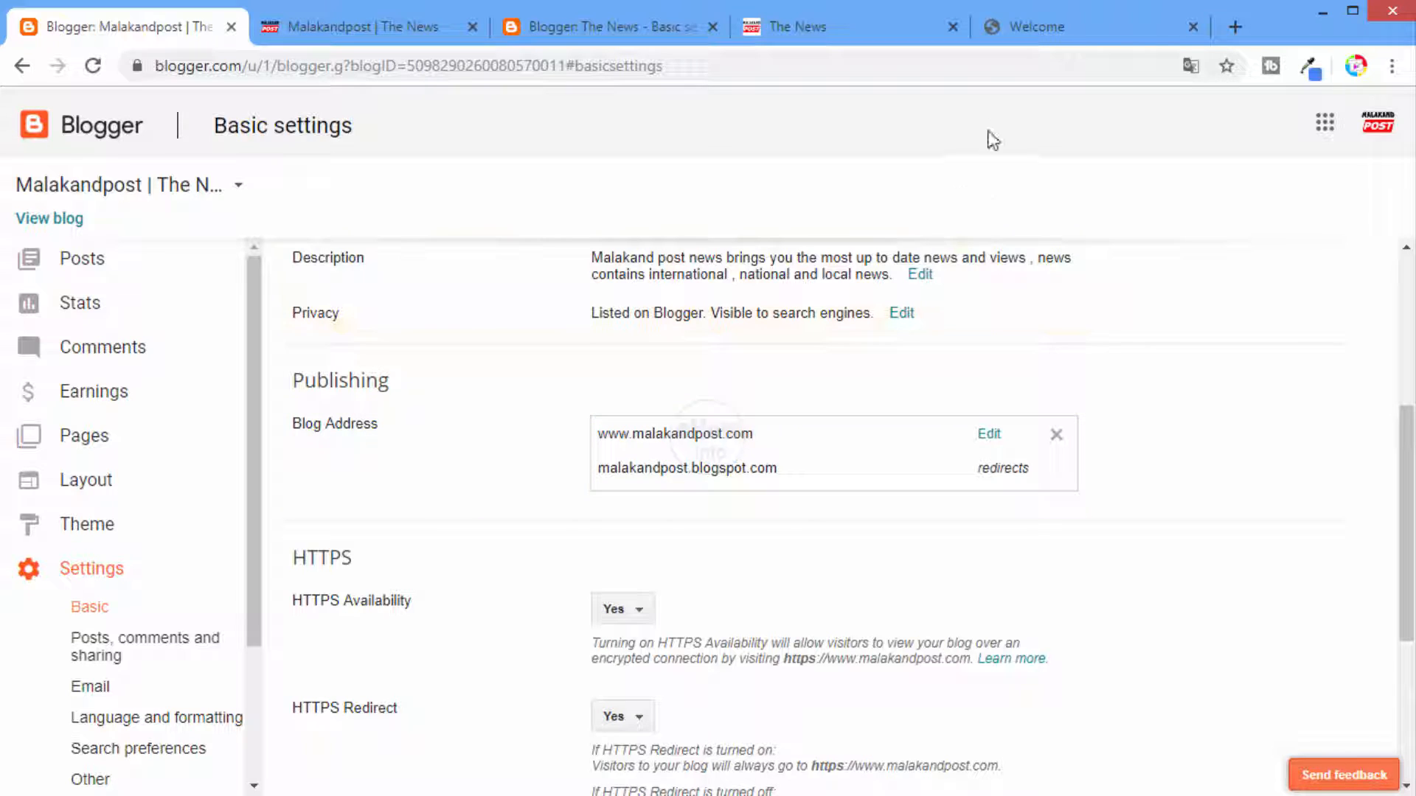
- Compare the www host name of the first CNAME in The News blog's settings with the Hostinpk DNS records
{"action": "left_click", "coordinate": [555, 22]}
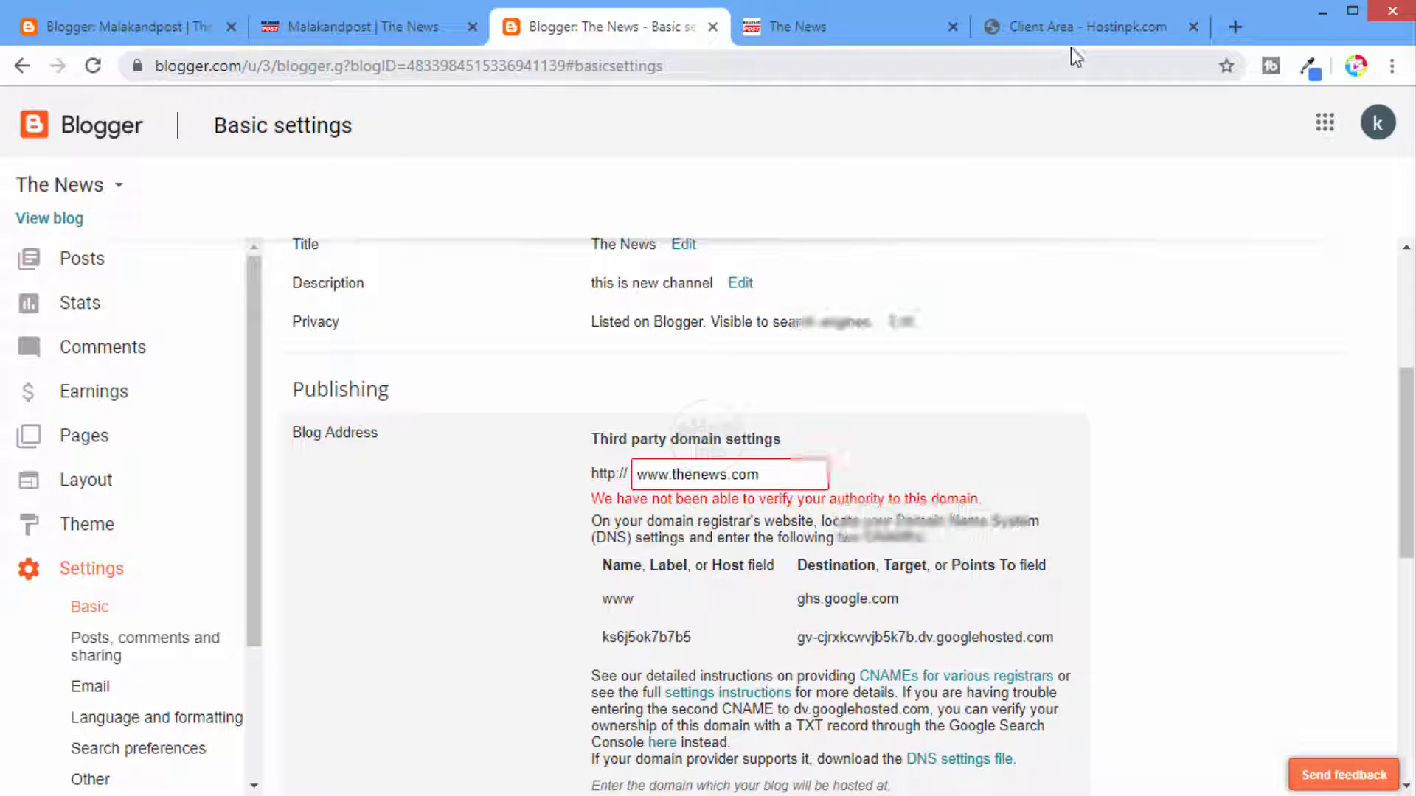
{"action": "left_click", "coordinate": [1068, 28]}
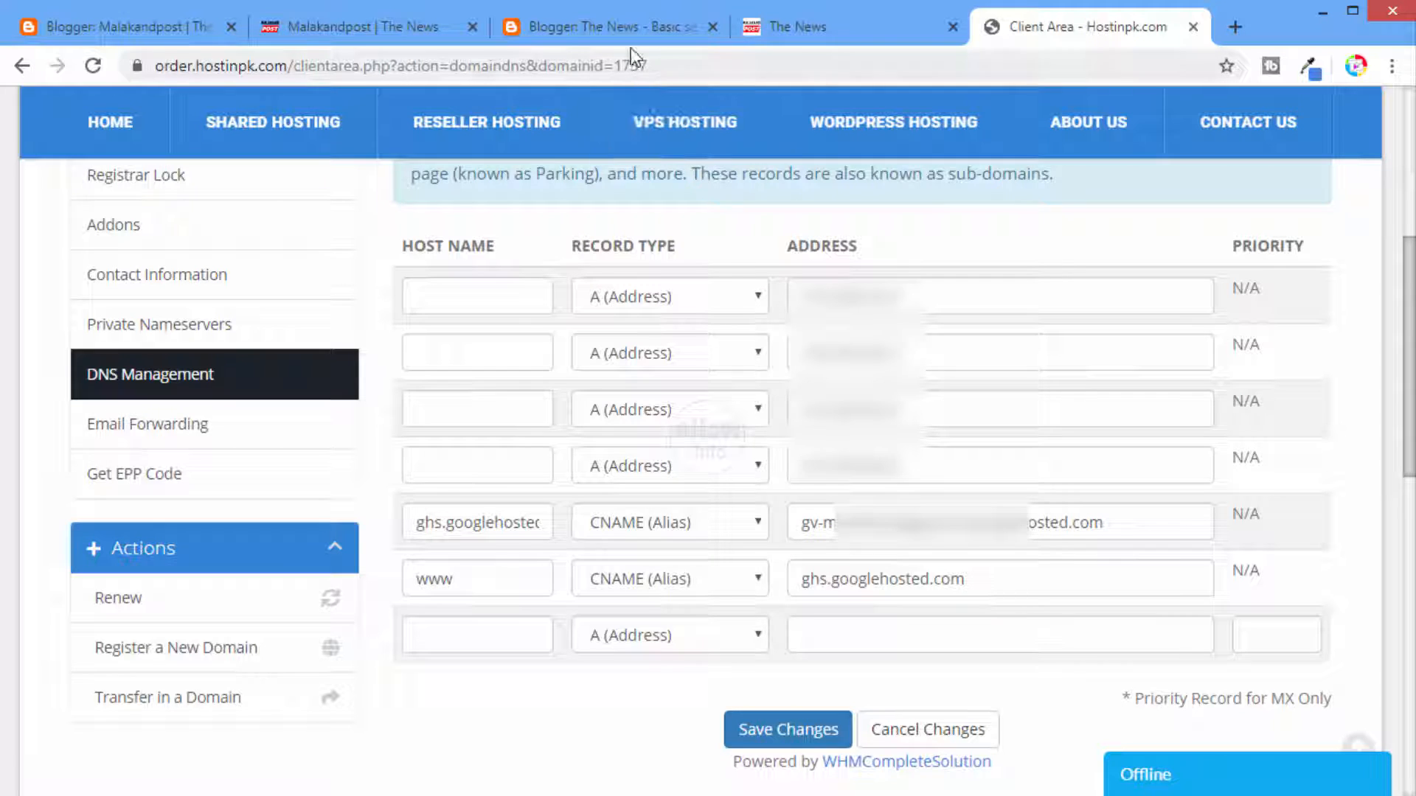
{"action": "left_click", "coordinate": [627, 26]}
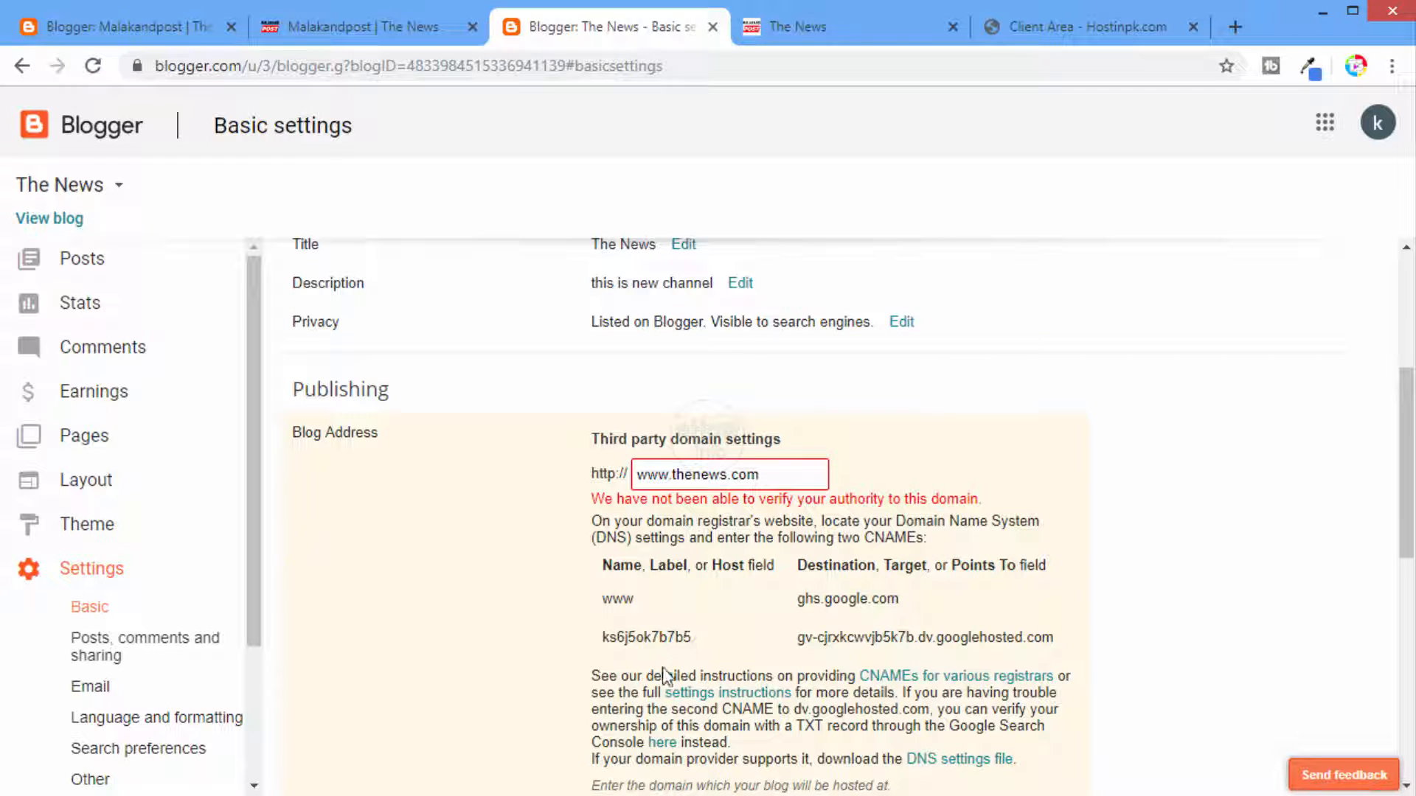
{"action": "left_click_drag", "start_coordinate": [608, 602], "coordinate": [634, 600]}
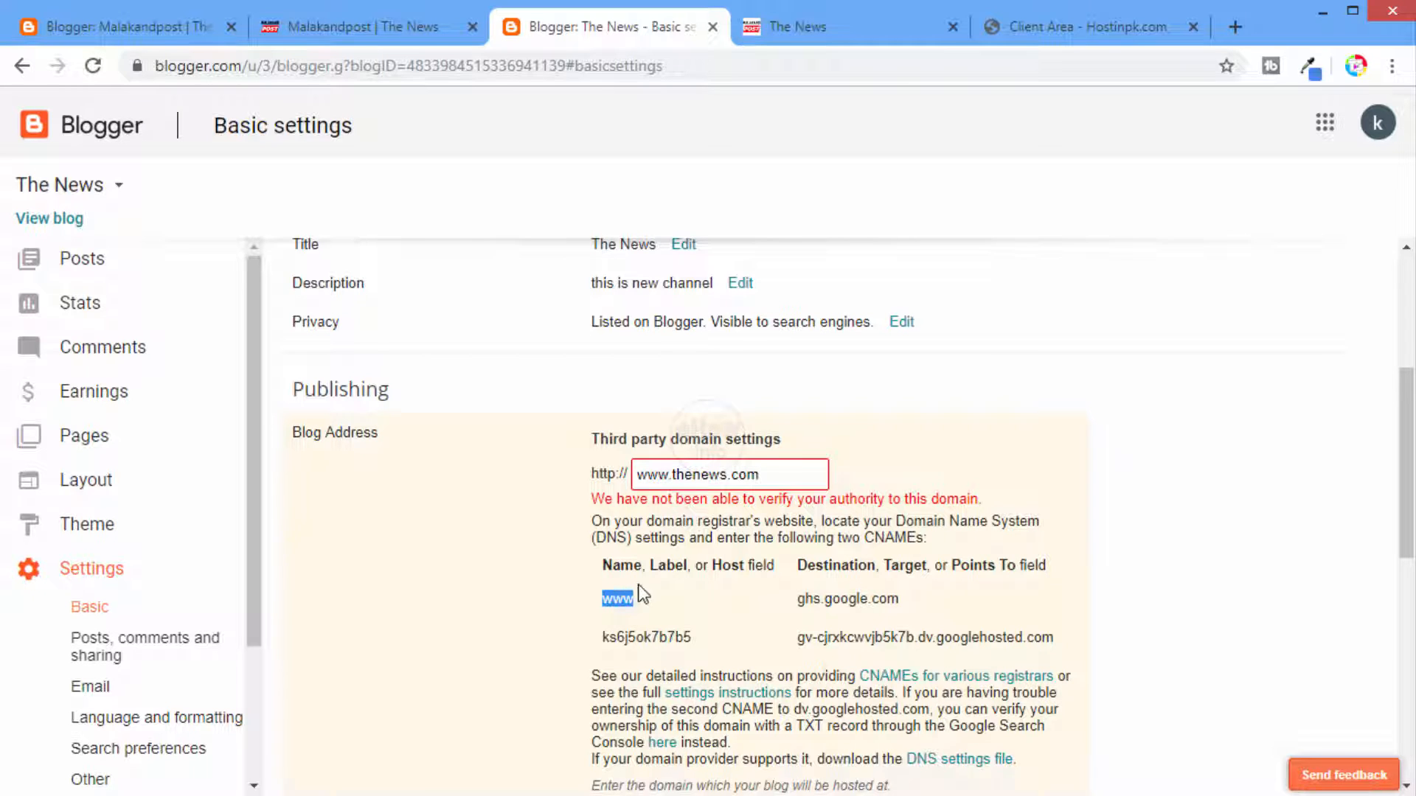
{"action": "left_click", "coordinate": [1055, 35]}
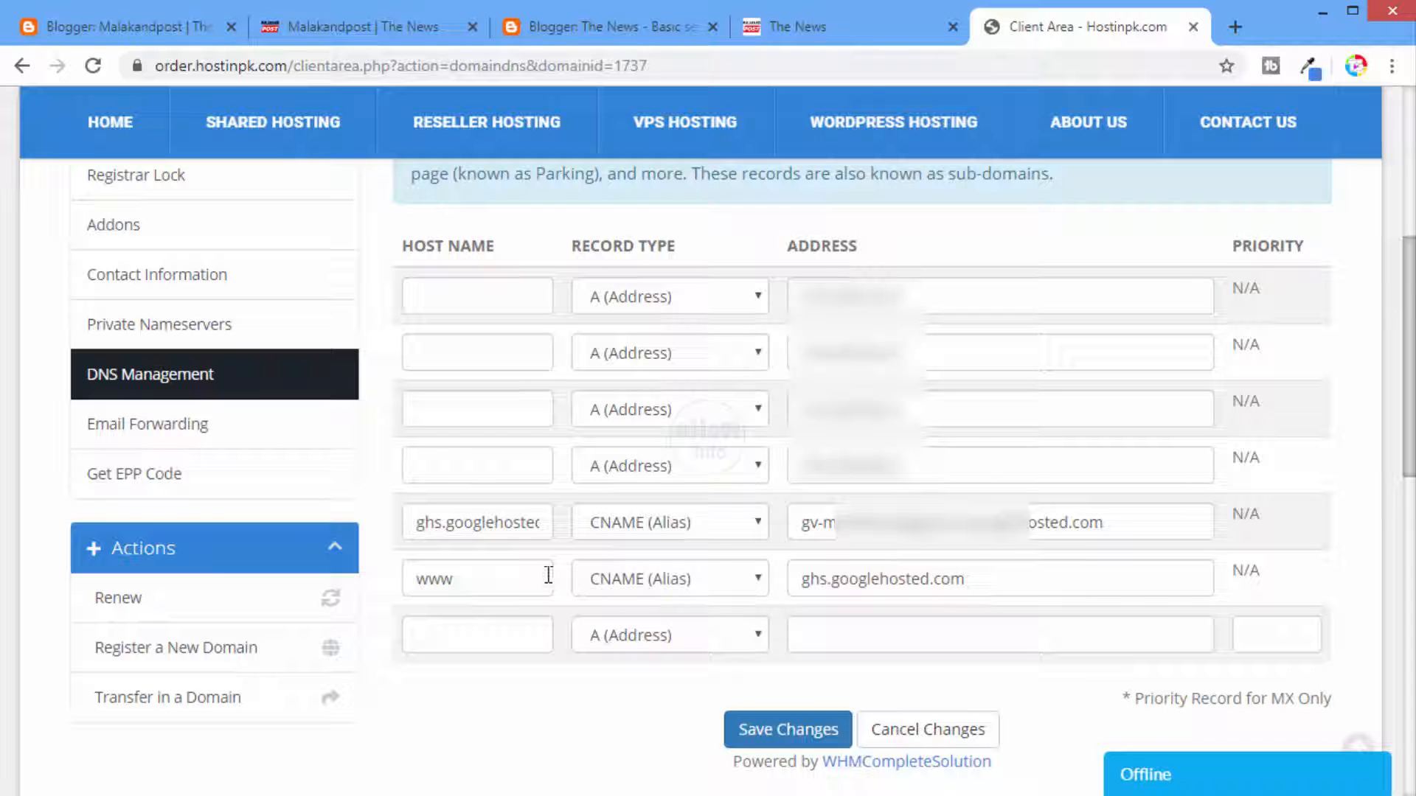
{"action": "left_click", "coordinate": [876, 28]}
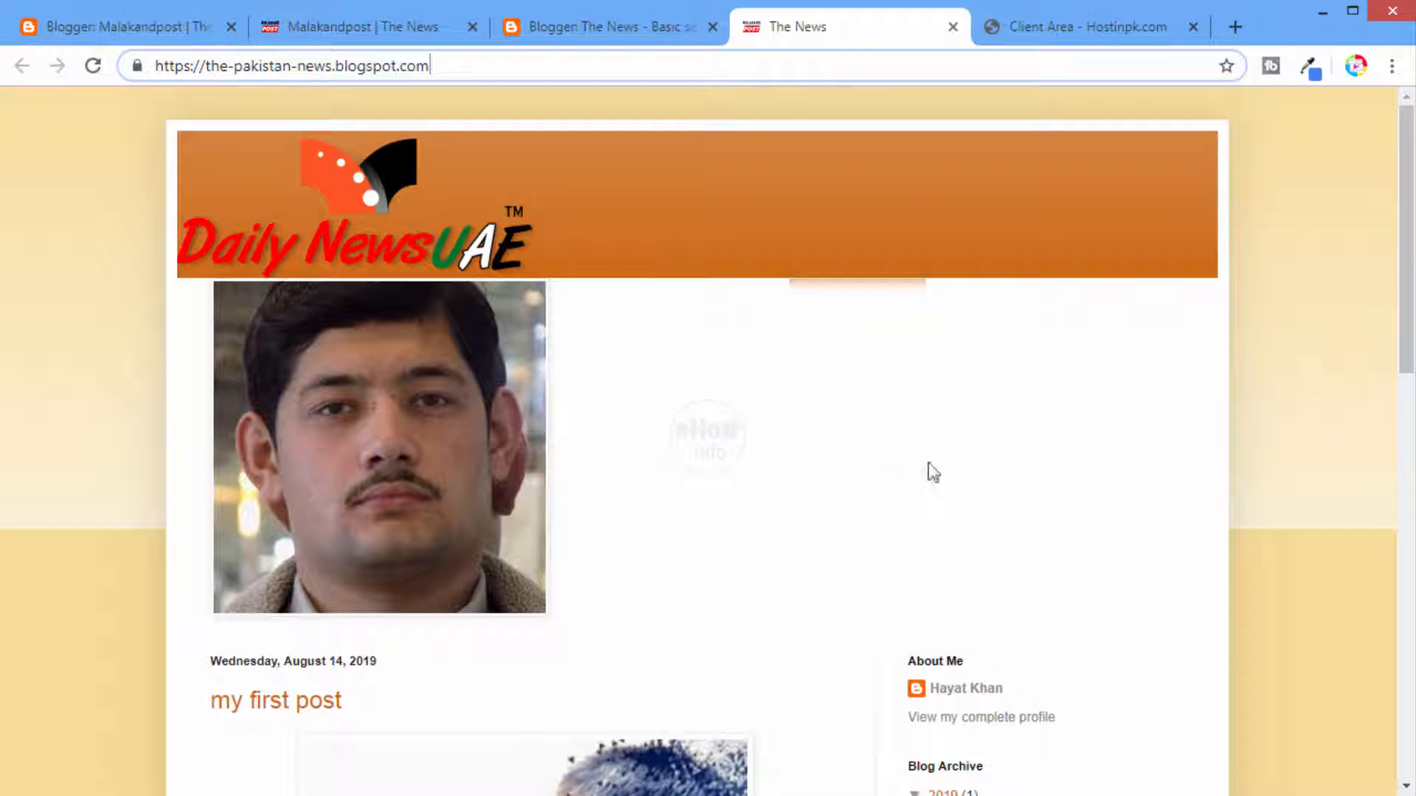
{"action": "left_click", "coordinate": [559, 38]}
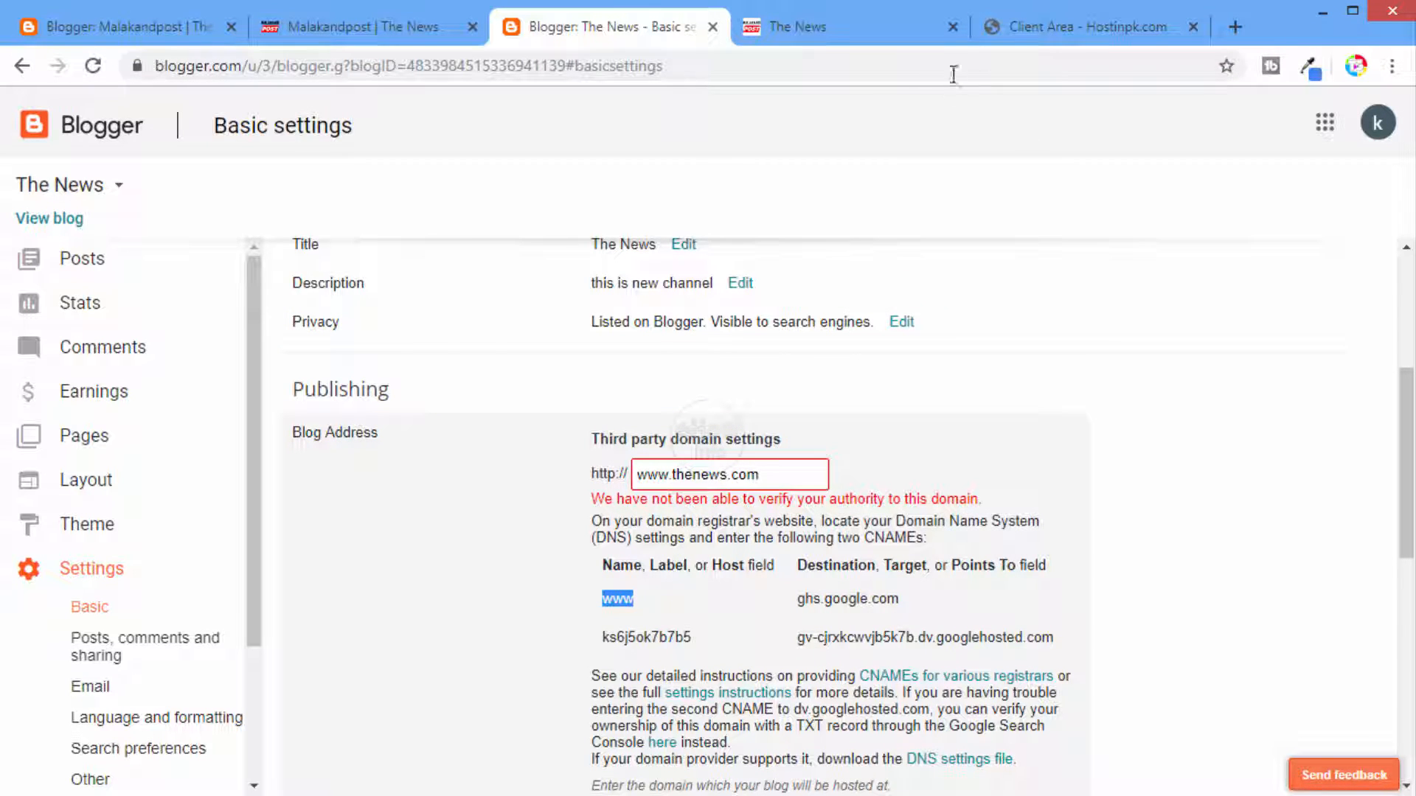
{"action": "left_click", "coordinate": [1016, 27]}
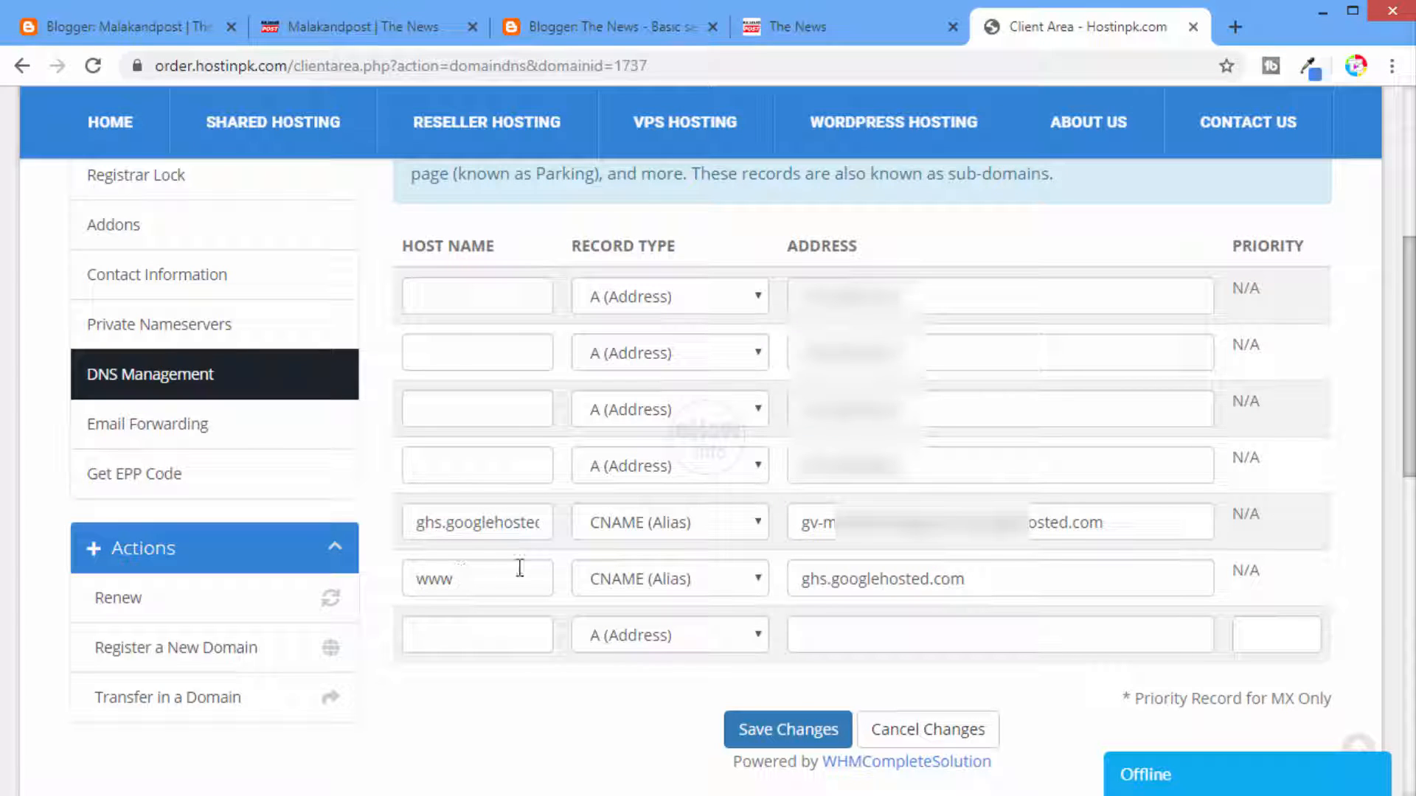
- Review the www record's type options and compare its address with the first CNAME destination given in the blog settings
{"action": "left_click", "coordinate": [760, 583]}
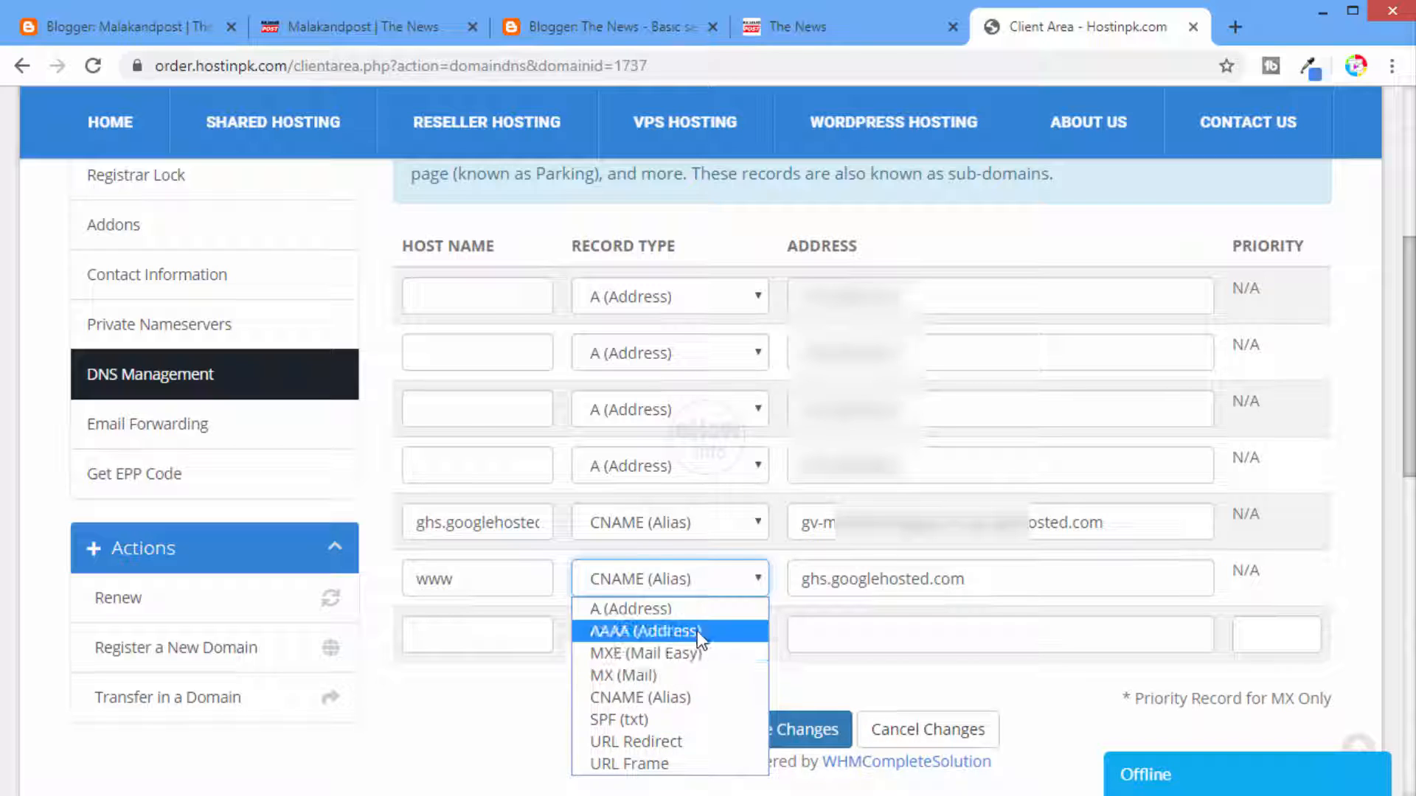
{"action": "left_click", "coordinate": [700, 579]}
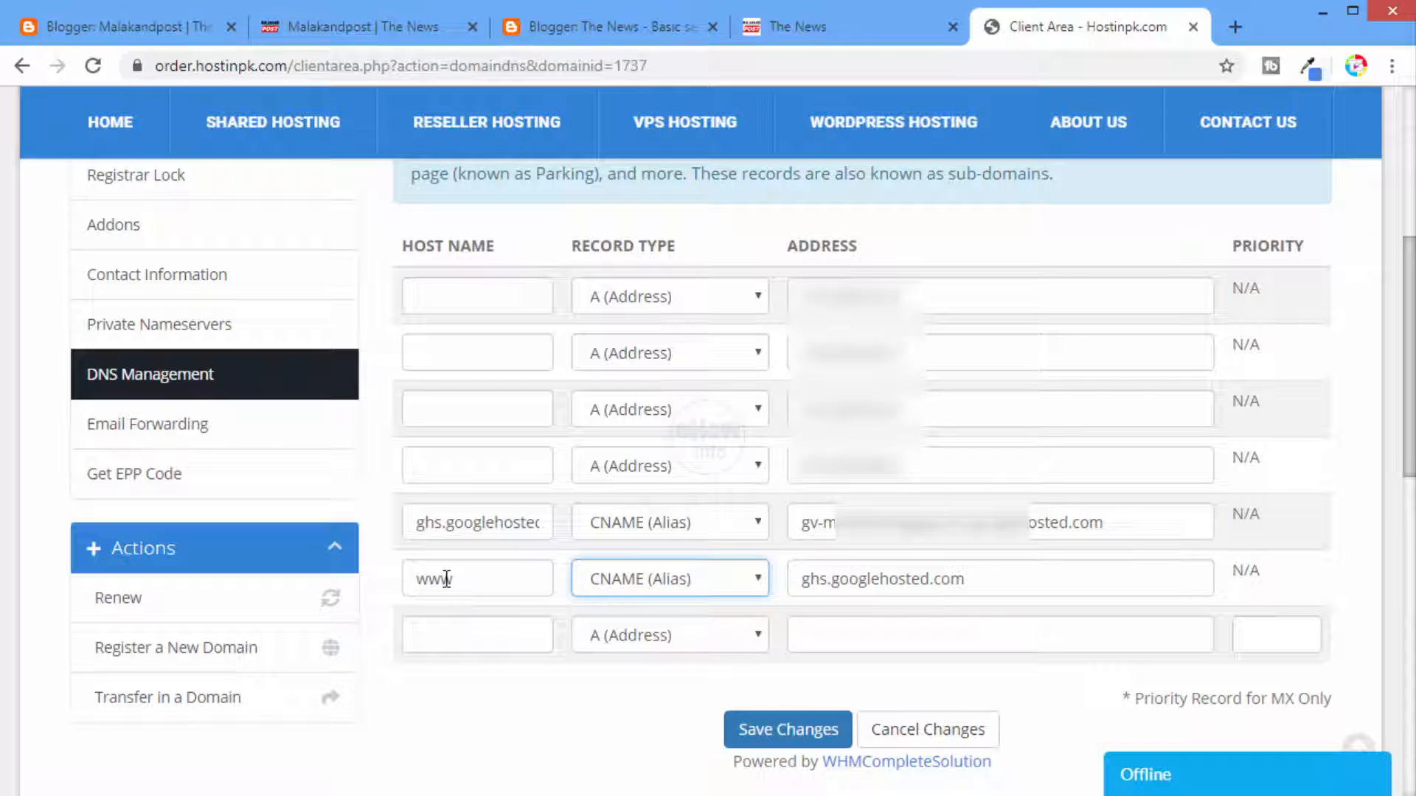
{"action": "left_click", "coordinate": [830, 579]}
{"action": "left_click_drag", "start_coordinate": [810, 580], "coordinate": [966, 580]}
{"action": "left_click", "coordinate": [622, 33]}
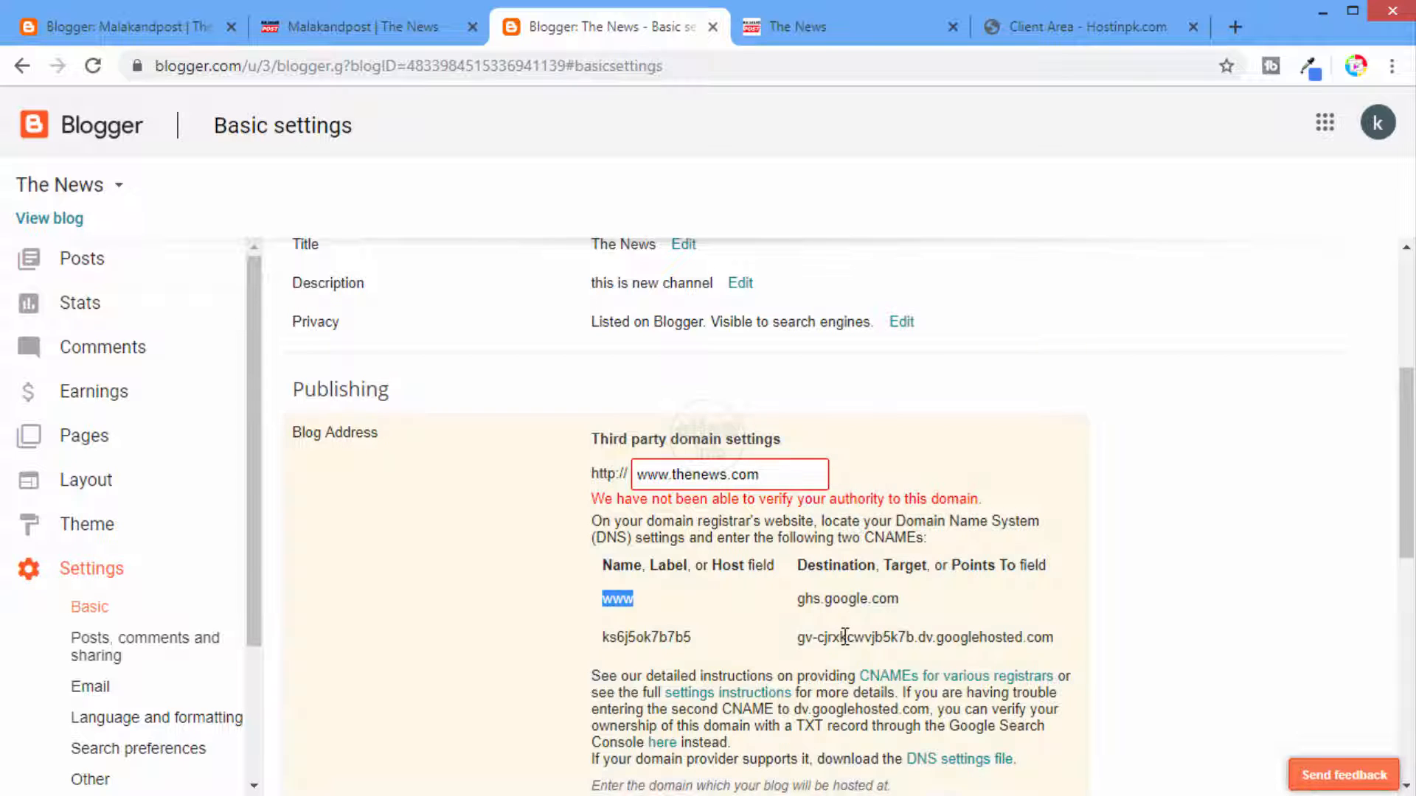
{"action": "left_click_drag", "start_coordinate": [797, 599], "coordinate": [905, 599]}
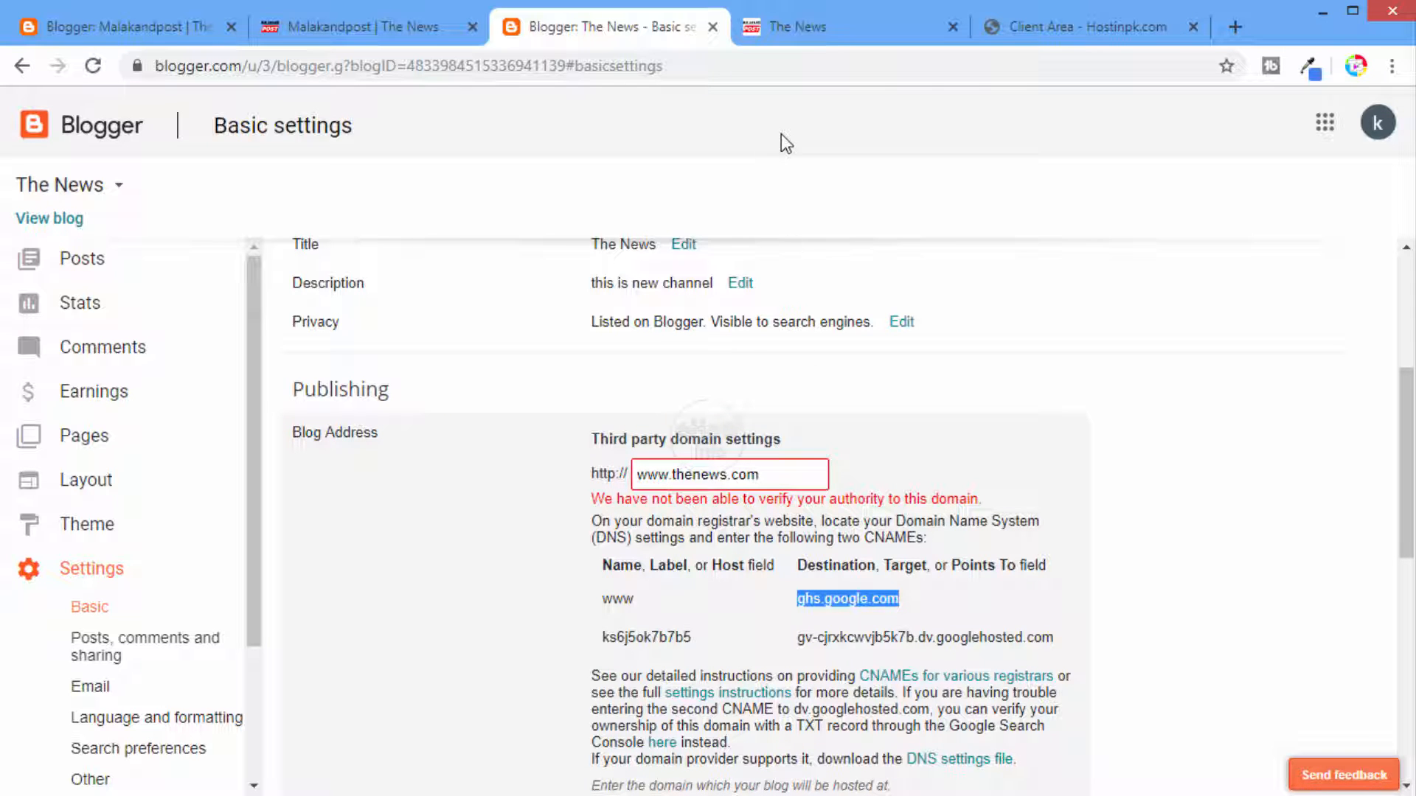
{"action": "left_click", "coordinate": [1039, 30]}
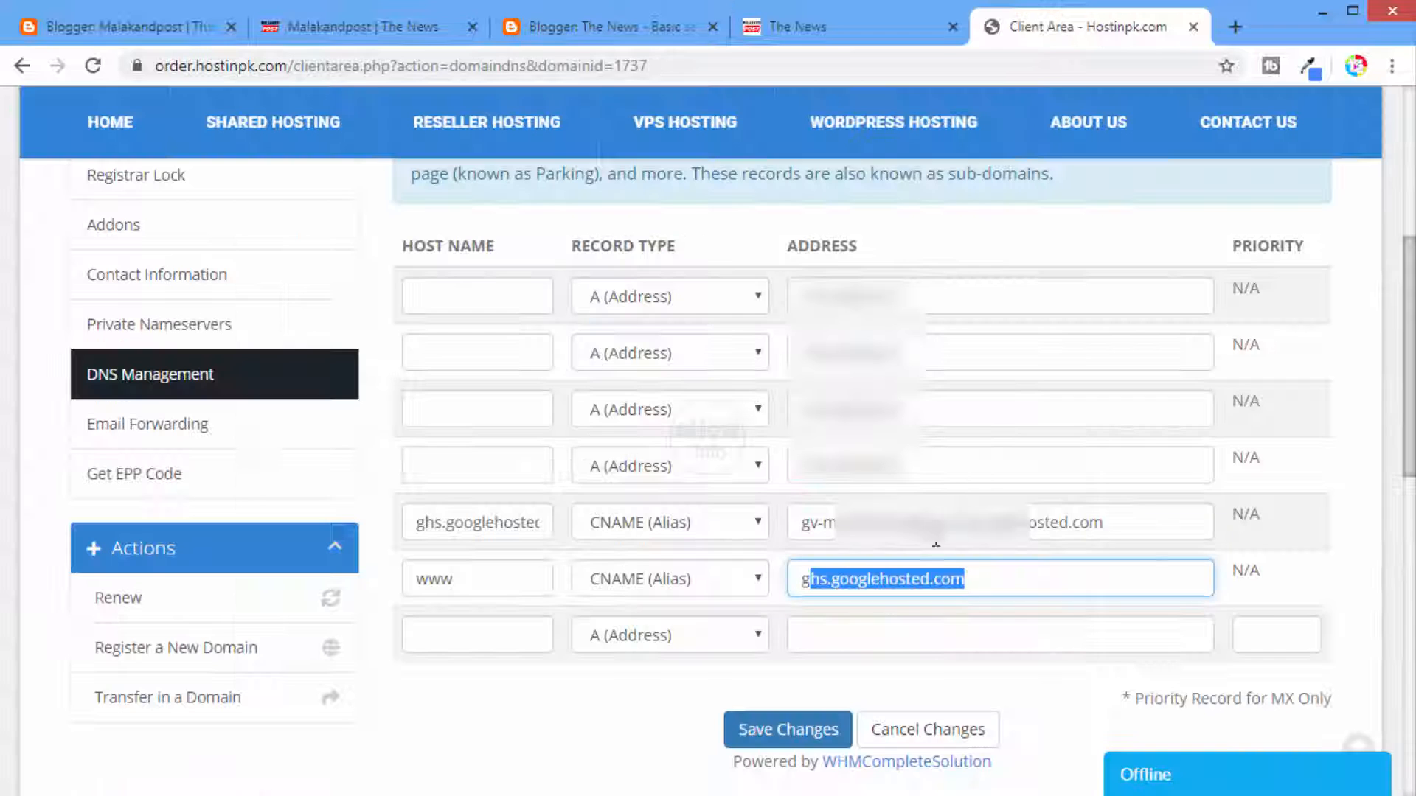
- Compare the second CNAME's host name in the blog settings with the host name of the other CNAME record at Hostinpk
{"action": "left_click", "coordinate": [667, 28]}
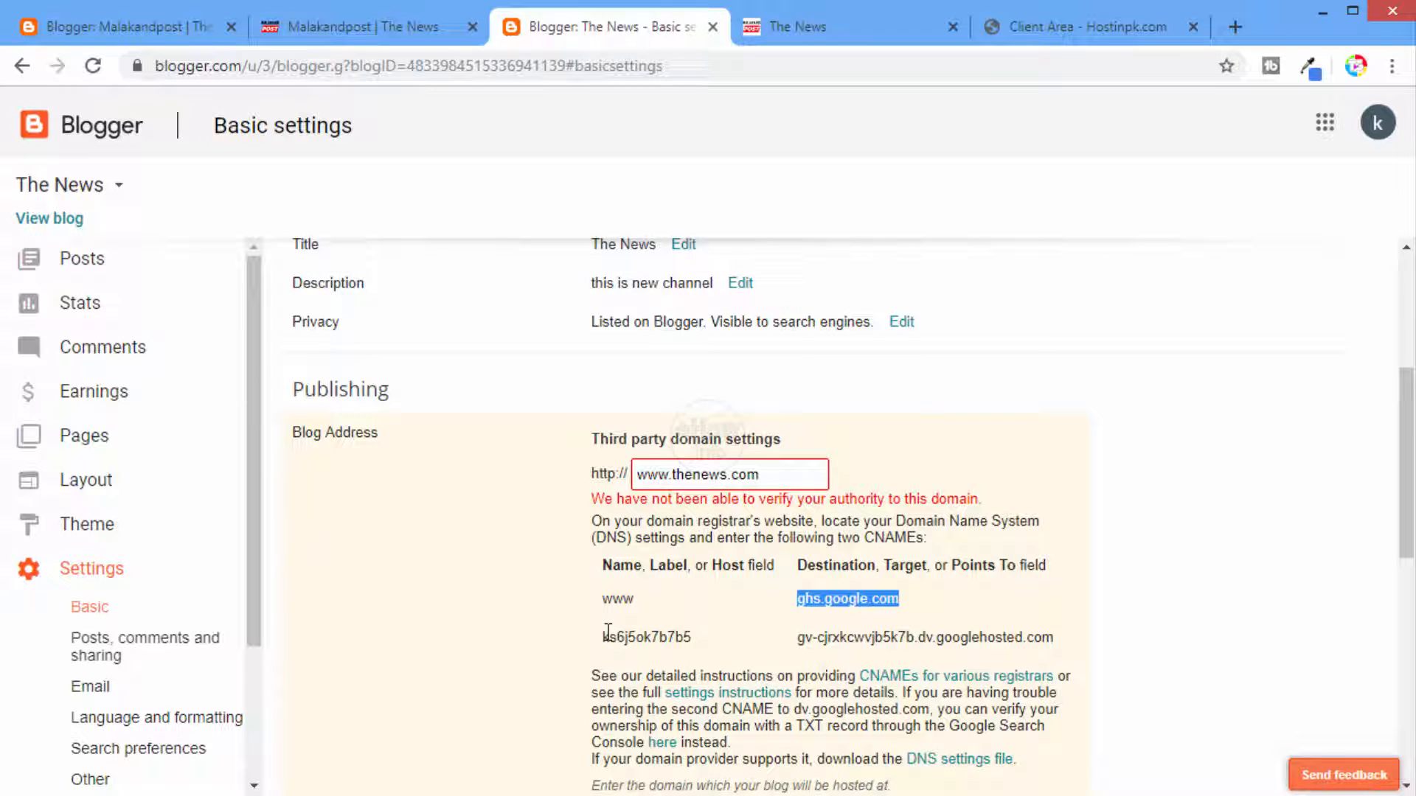
{"action": "left_click_drag", "start_coordinate": [605, 636], "coordinate": [702, 643]}
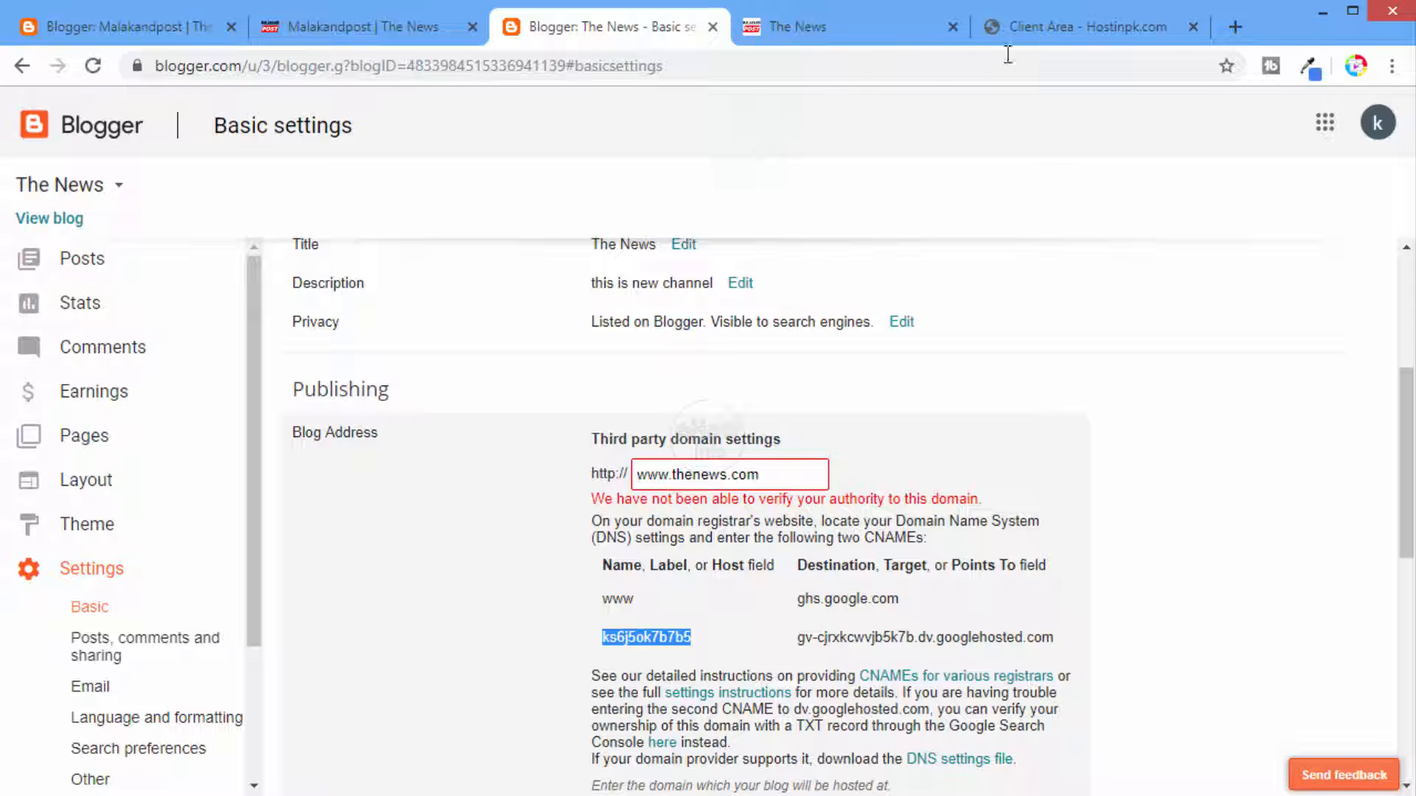
{"action": "left_click", "coordinate": [1033, 30]}
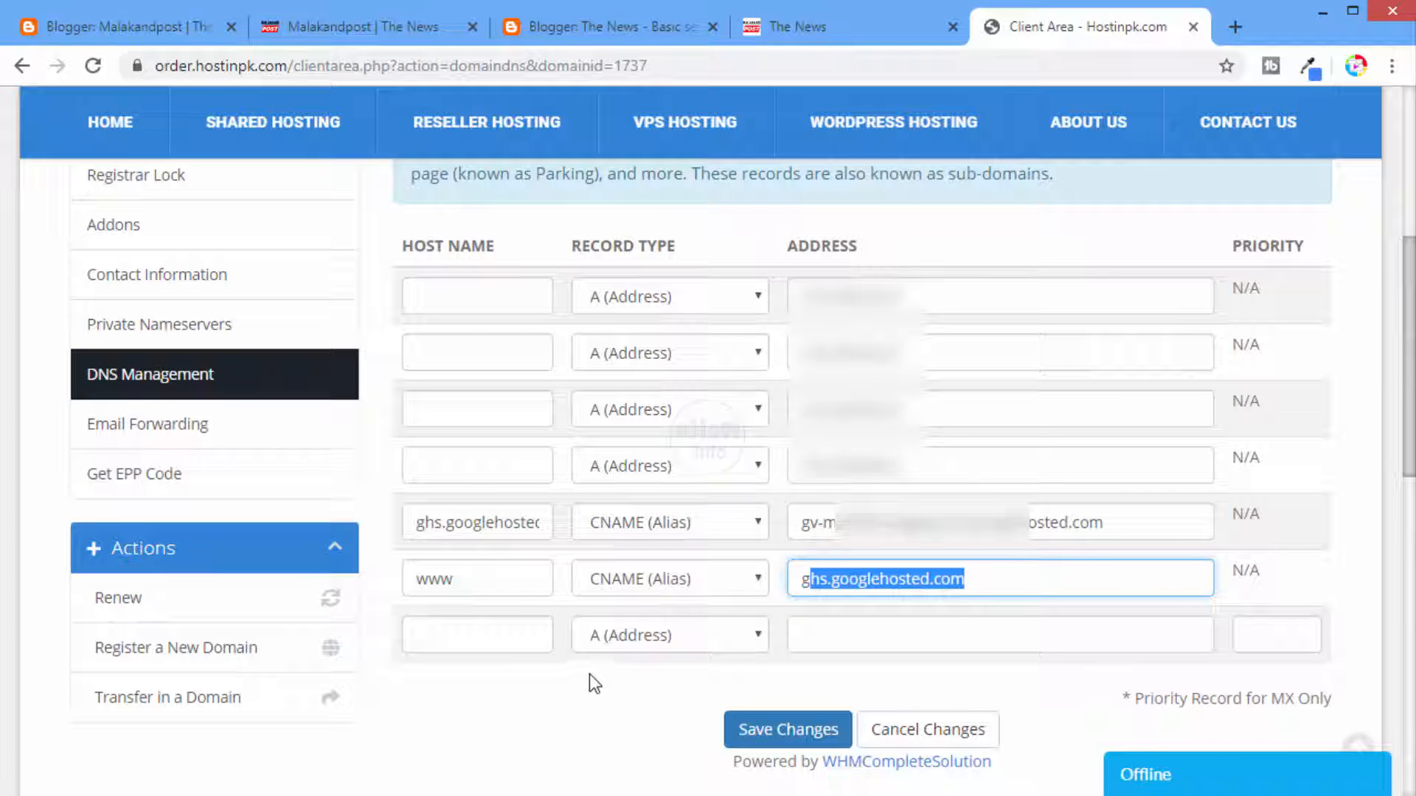
{"action": "mouse_move", "coordinate": [417, 523]}
{"action": "left_mouse_down"}
{"action": "mouse_move", "coordinate": [546, 528]}
{"action": "mouse_move", "coordinate": [405, 535]}
{"action": "left_mouse_up"}
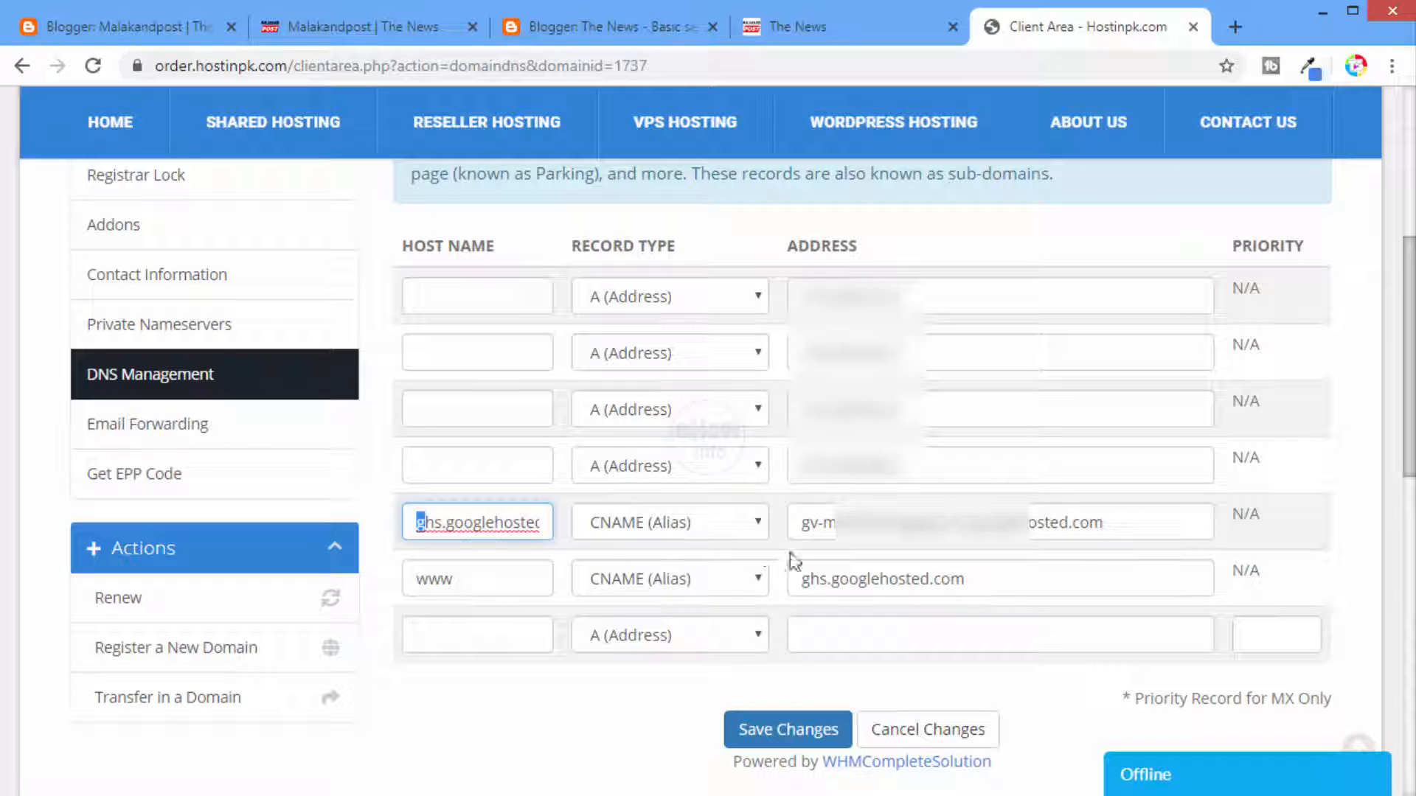
- Compare the second CNAME's destination in the blog settings with the address of the matching DNS record at Hostinpk
{"action": "left_click", "coordinate": [525, 34]}
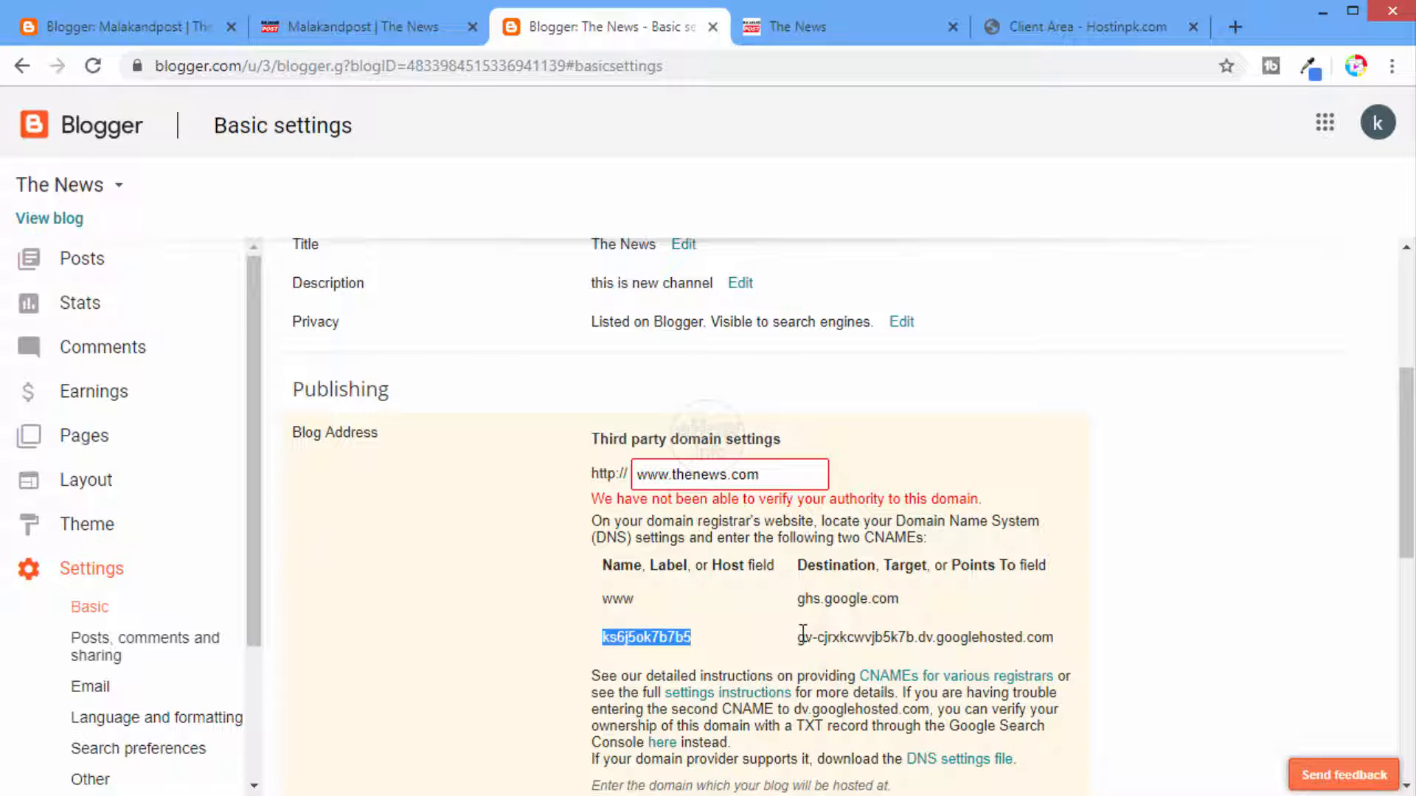
{"action": "left_click_drag", "start_coordinate": [800, 637], "coordinate": [1051, 642]}
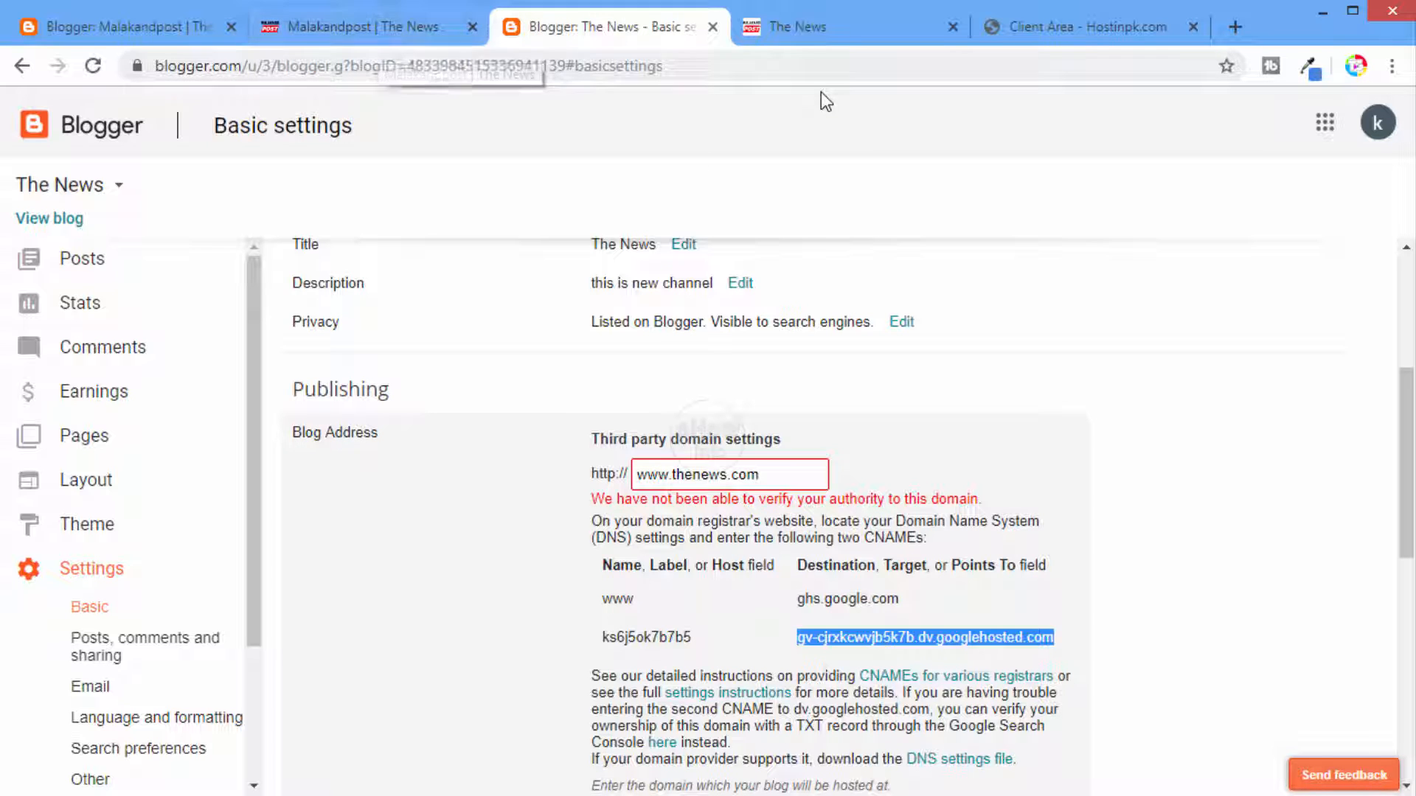
{"action": "left_click", "coordinate": [1042, 22]}
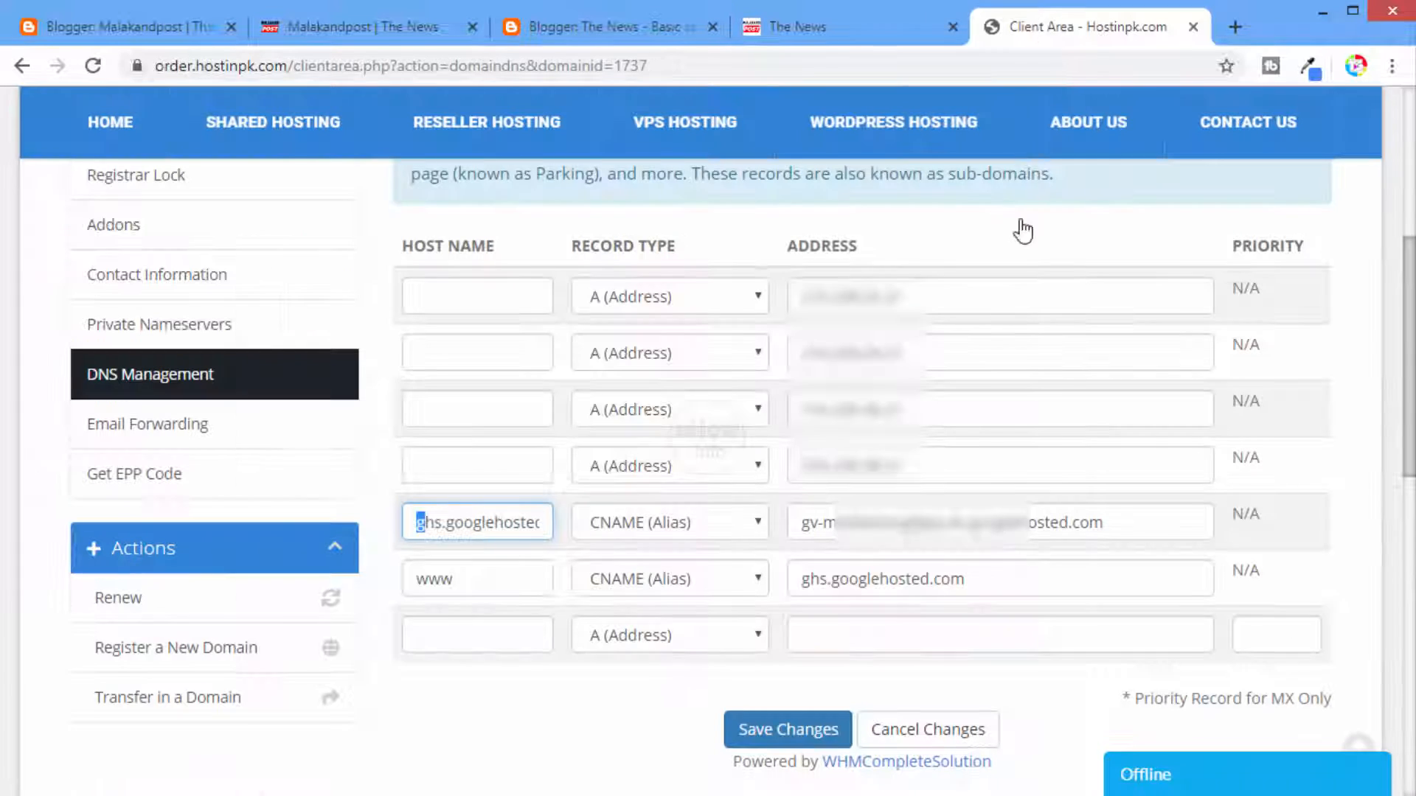
{"action": "left_click_drag", "start_coordinate": [802, 522], "coordinate": [1047, 560]}
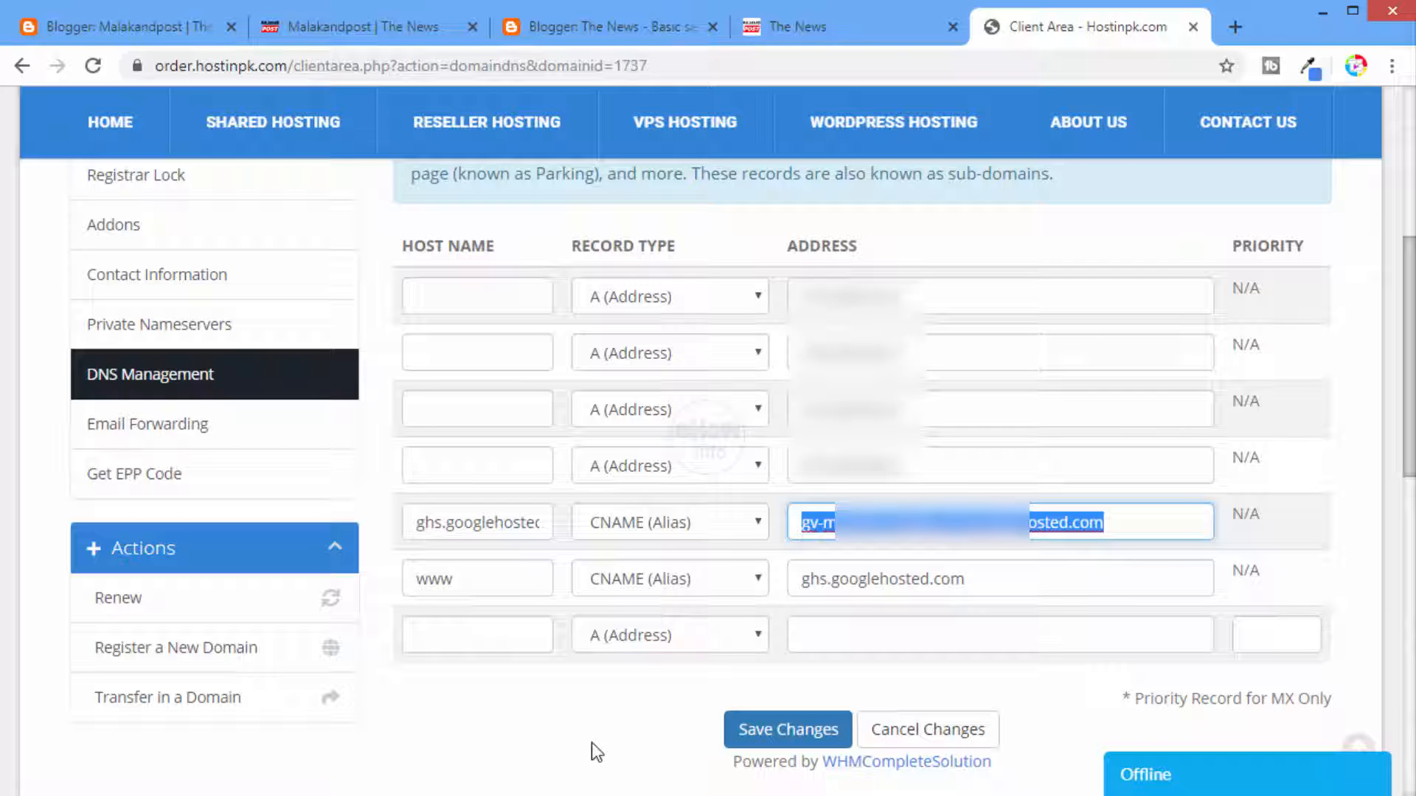
{"action": "left_click", "coordinate": [517, 21]}
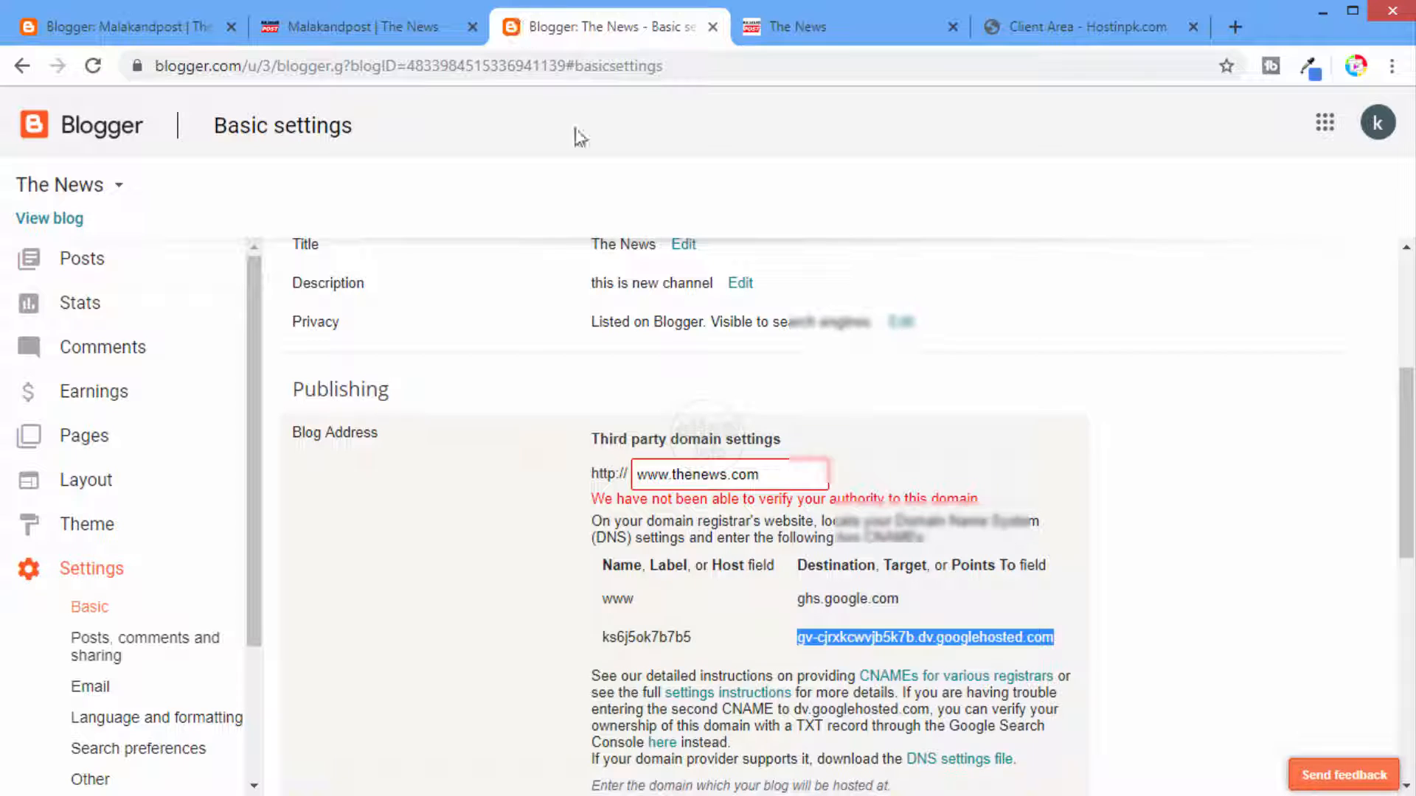
{"action": "scroll", "coordinate": [749, 654], "scroll_direction": "down", "scroll_amount": 4}
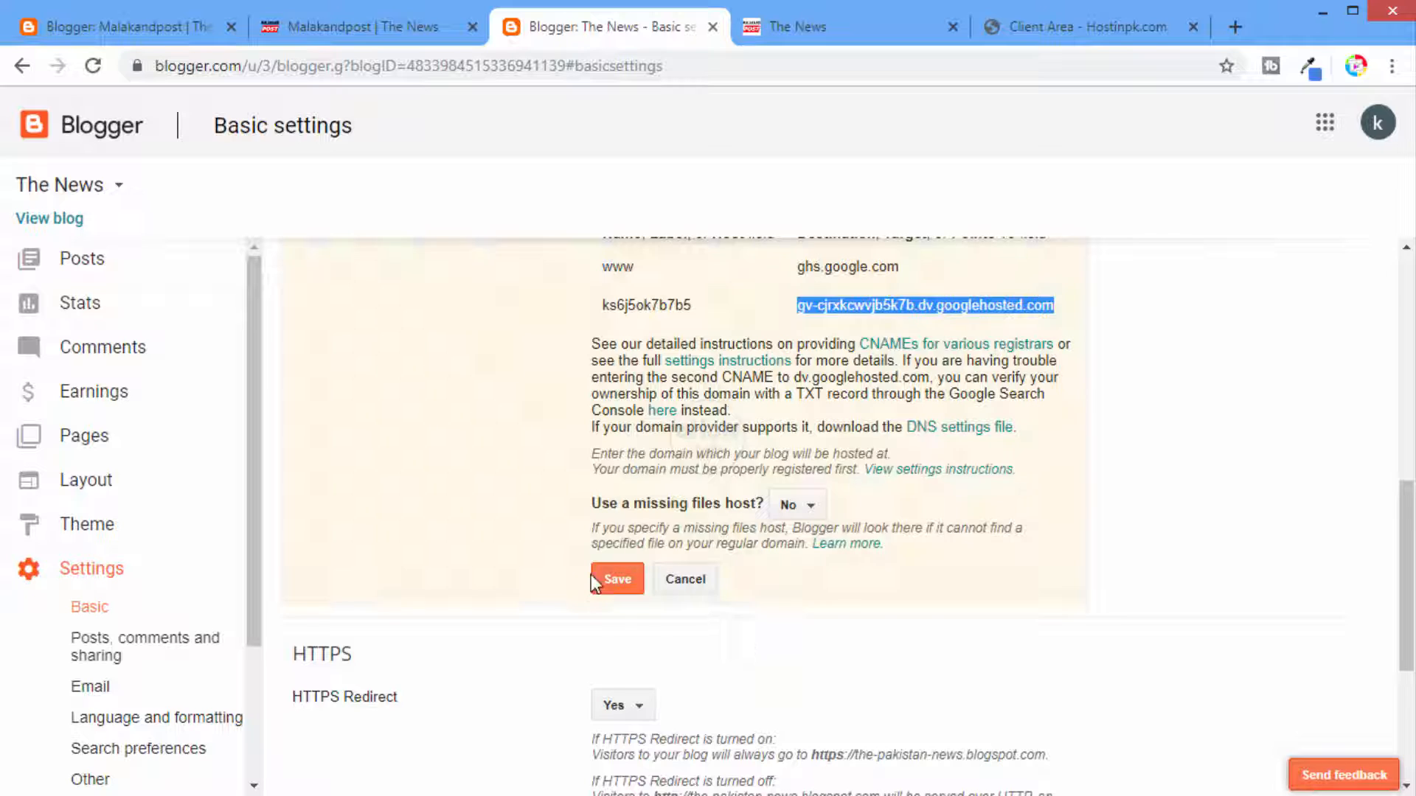
{"action": "scroll", "coordinate": [825, 591], "scroll_direction": "up", "scroll_amount": 2}
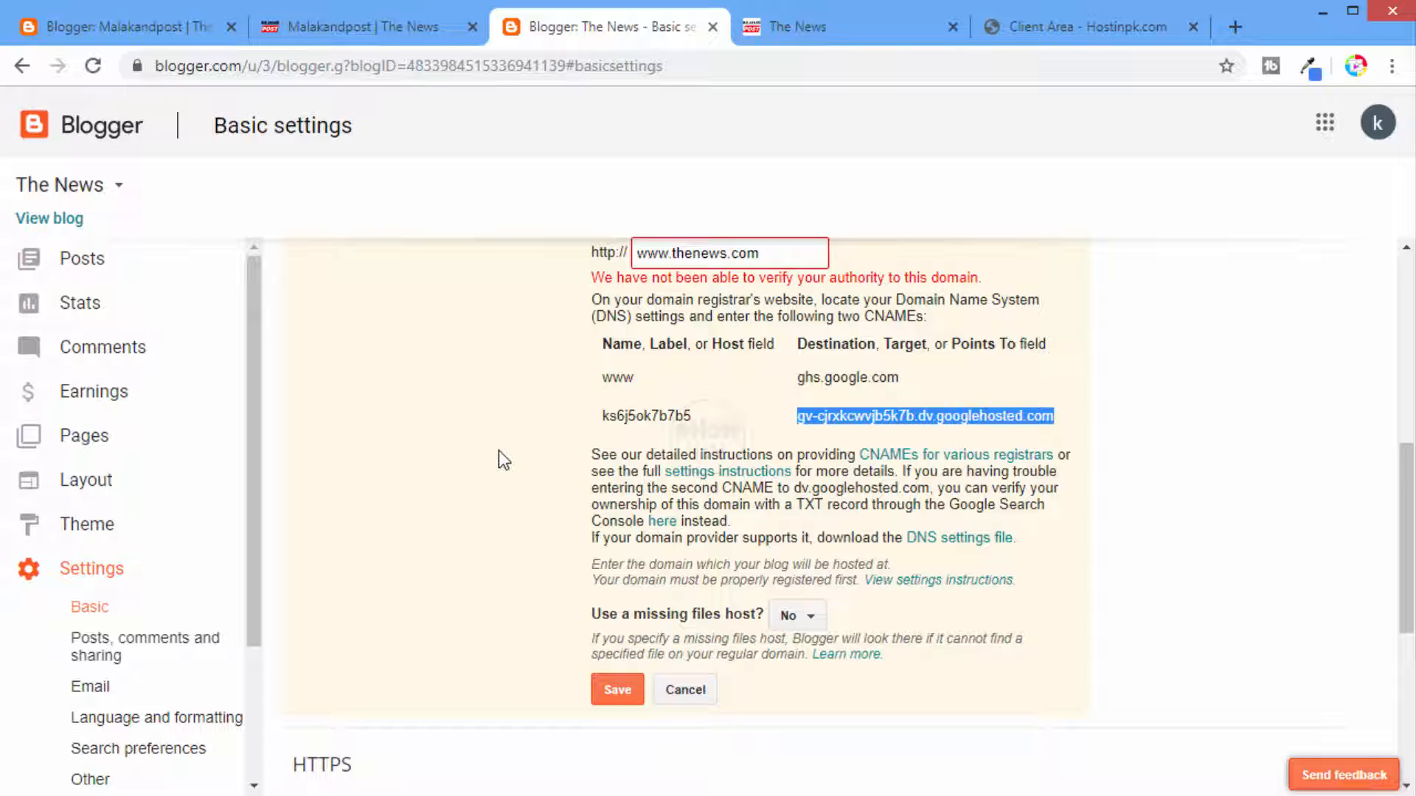
{"action": "left_click", "coordinate": [621, 689]}
- Review the published blog address in the Malakandpost blog's settings, and reload its live site to check the custom domain
{"action": "left_click", "coordinate": [183, 25]}
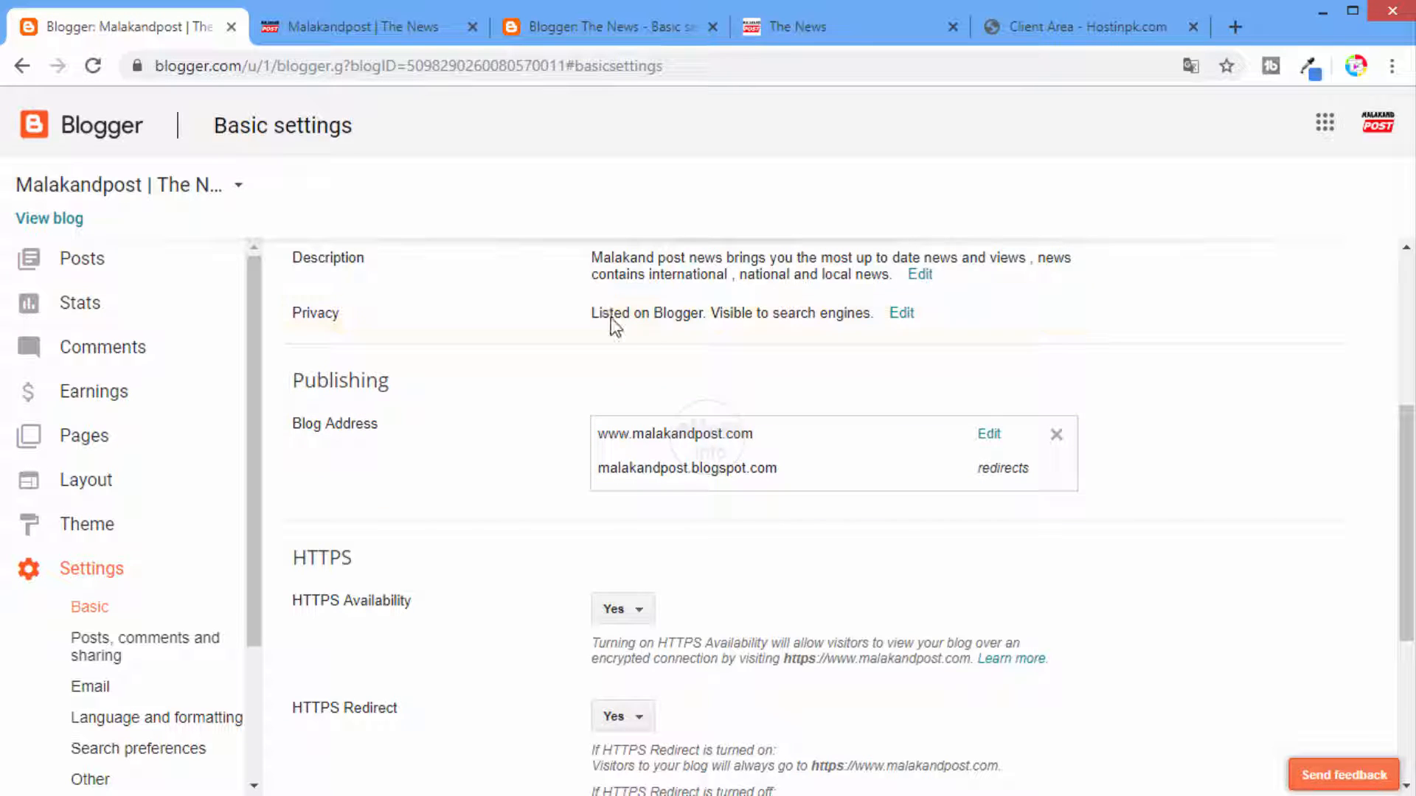
{"action": "left_click", "coordinate": [379, 33]}
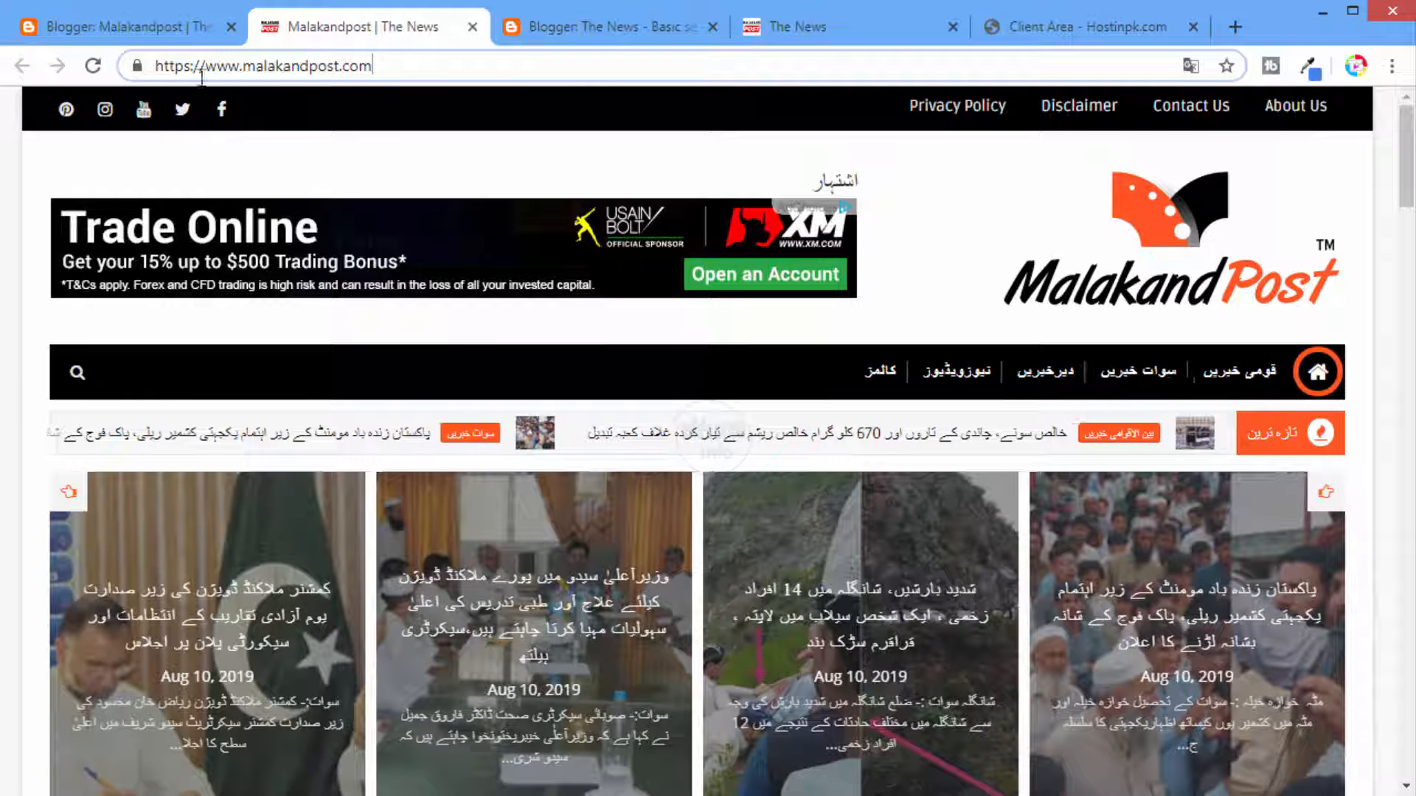
{"action": "left_click", "coordinate": [107, 69]}
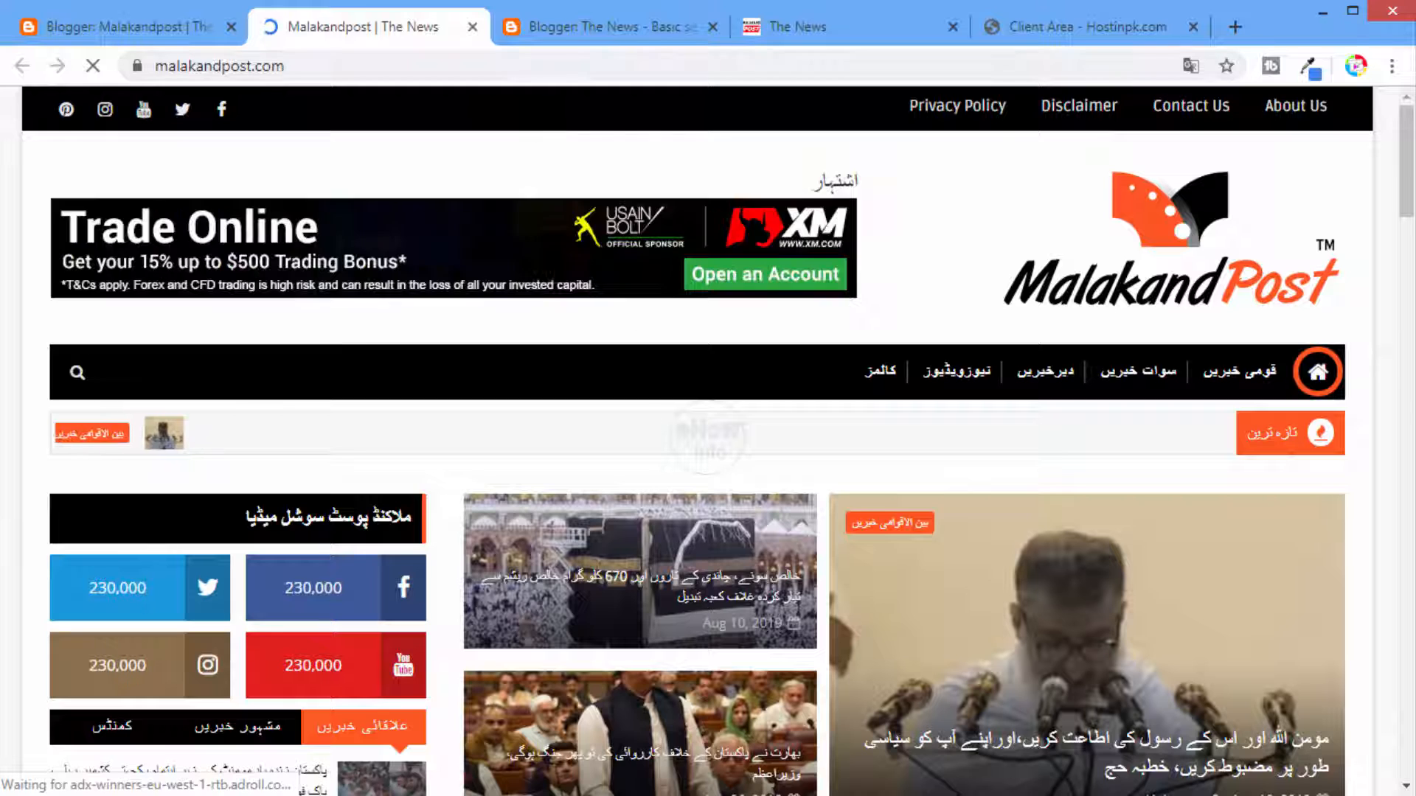
{"action": "scroll", "coordinate": [882, 278], "scroll_direction": "down", "scroll_amount": 6}
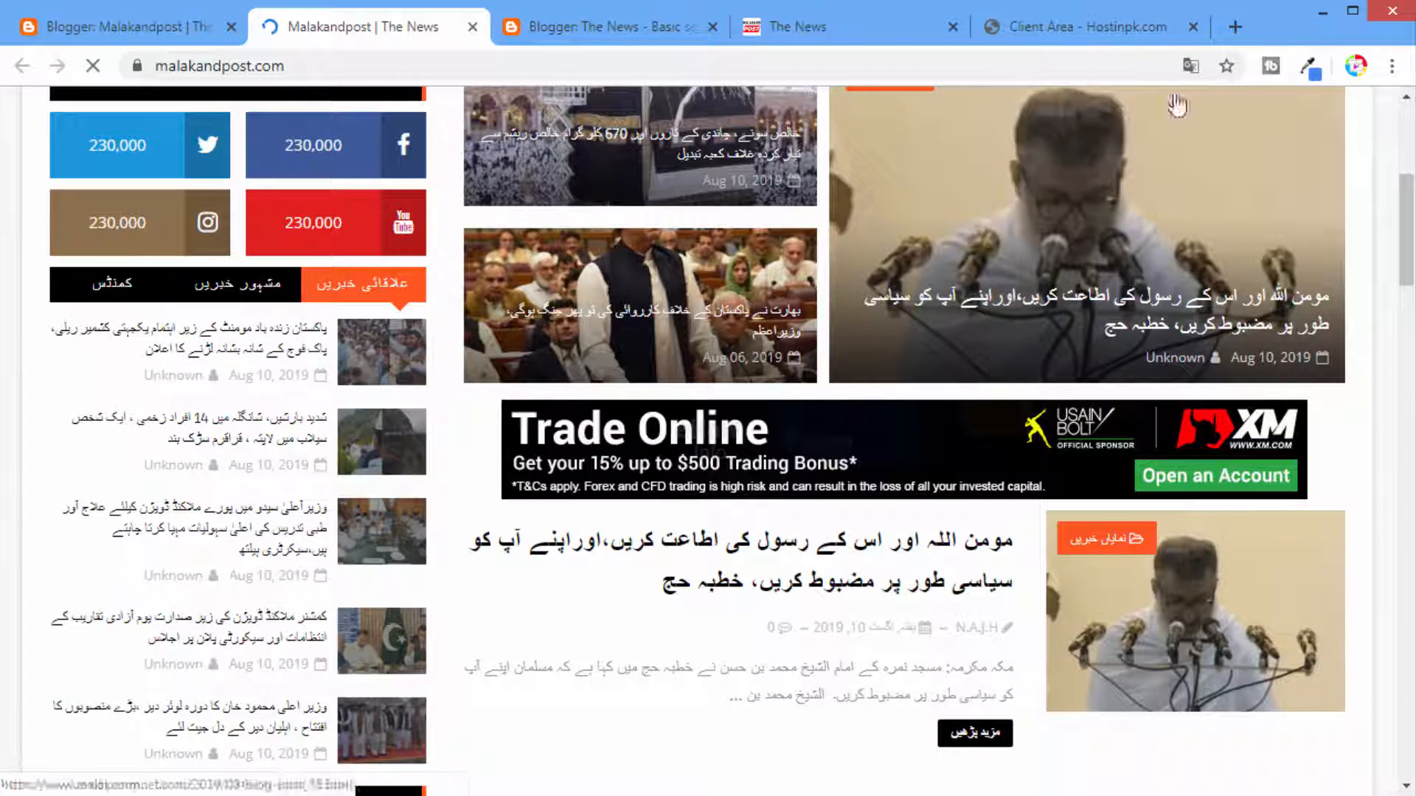
- Open YouTube in a new browser tab, switch the eHow Info channel to its customization view and look through its home page
{"action": "left_click", "coordinate": [1236, 29]}
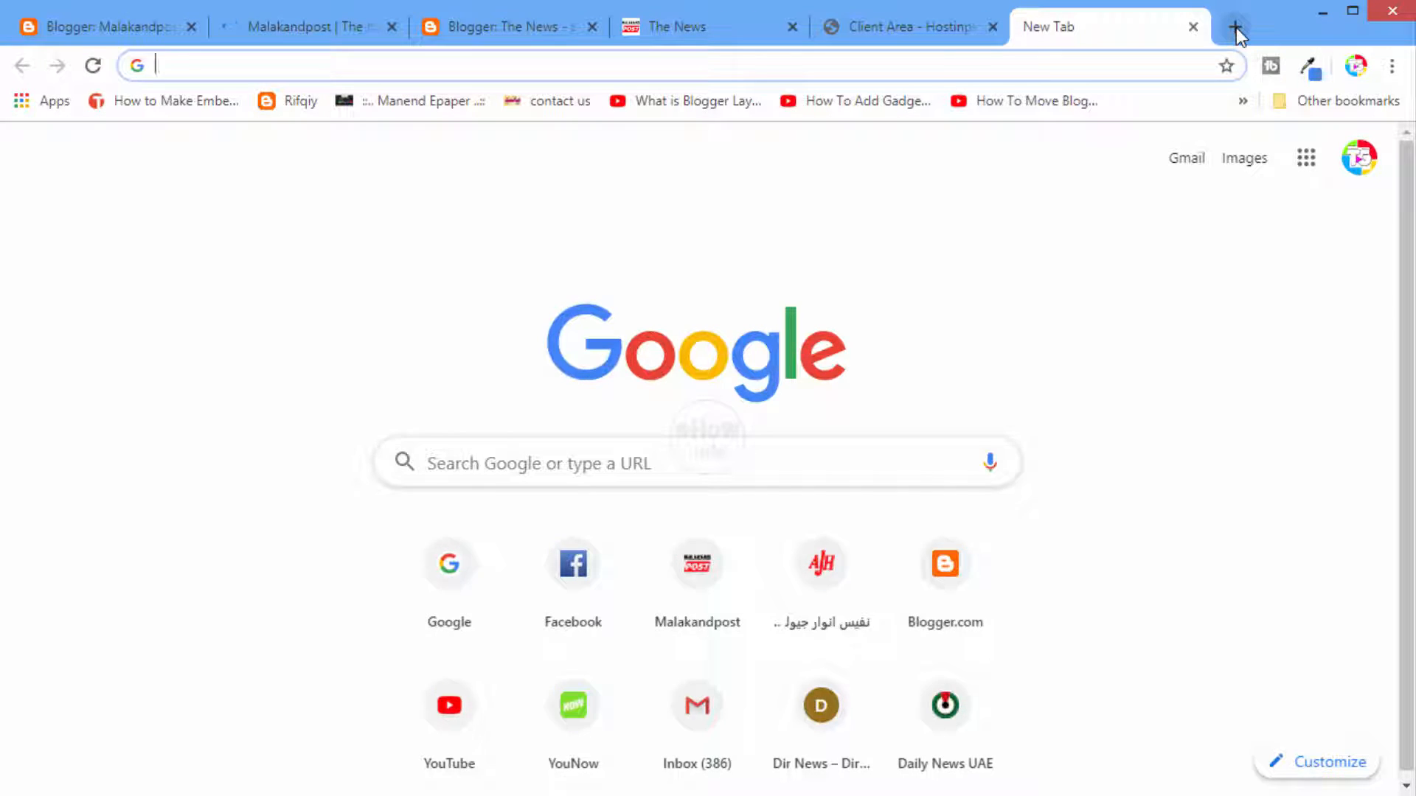
{"action": "left_click", "coordinate": [451, 719]}
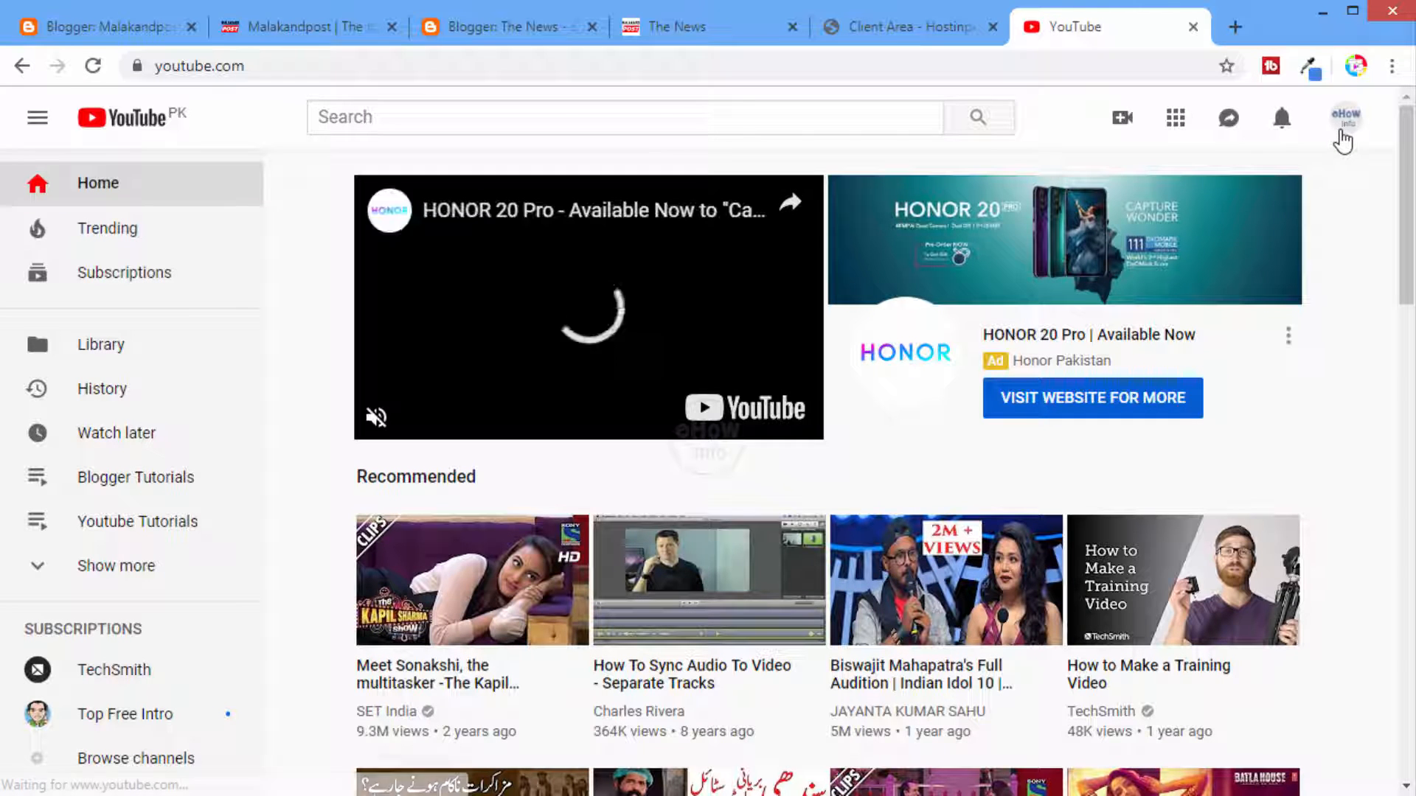
{"action": "left_click", "coordinate": [1343, 132]}
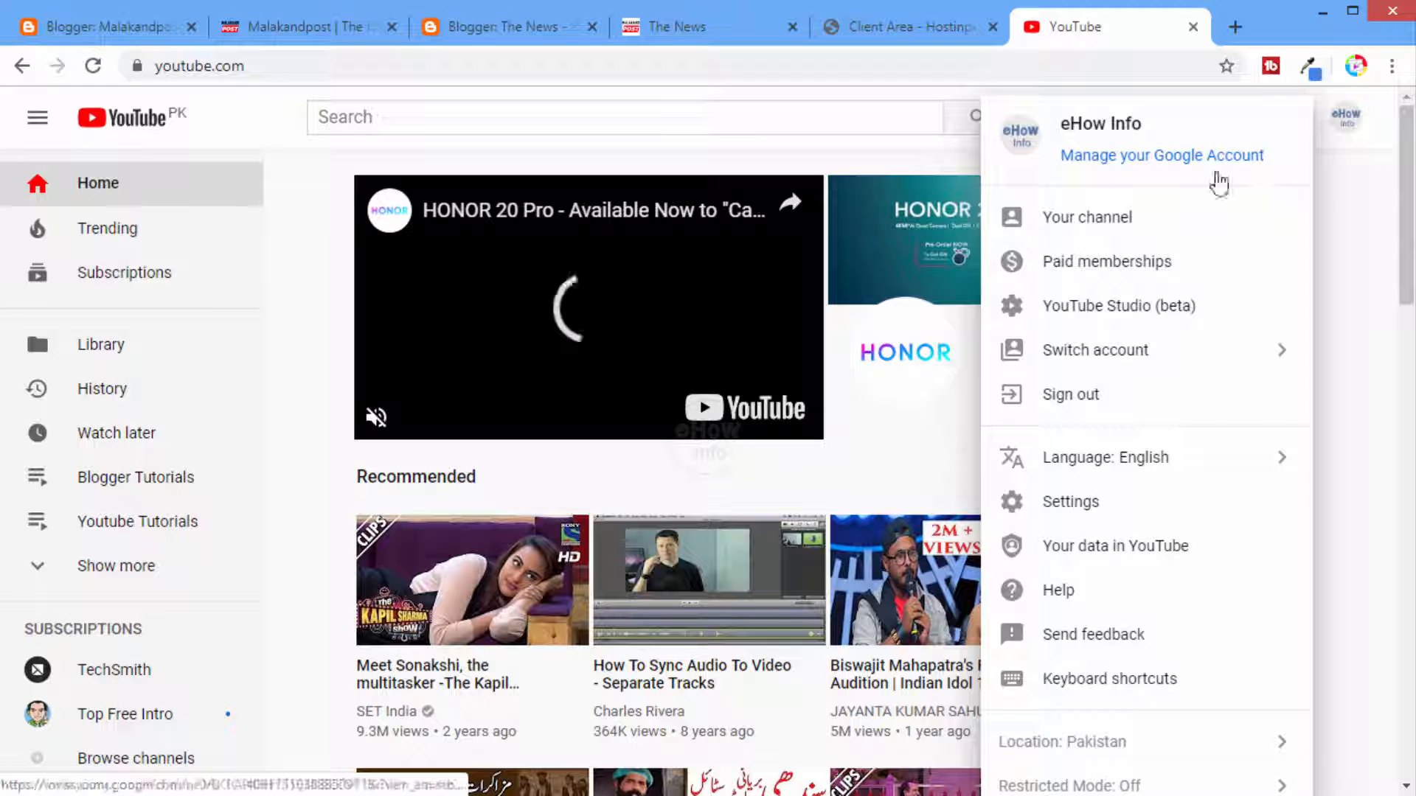
{"action": "left_click", "coordinate": [1140, 220]}
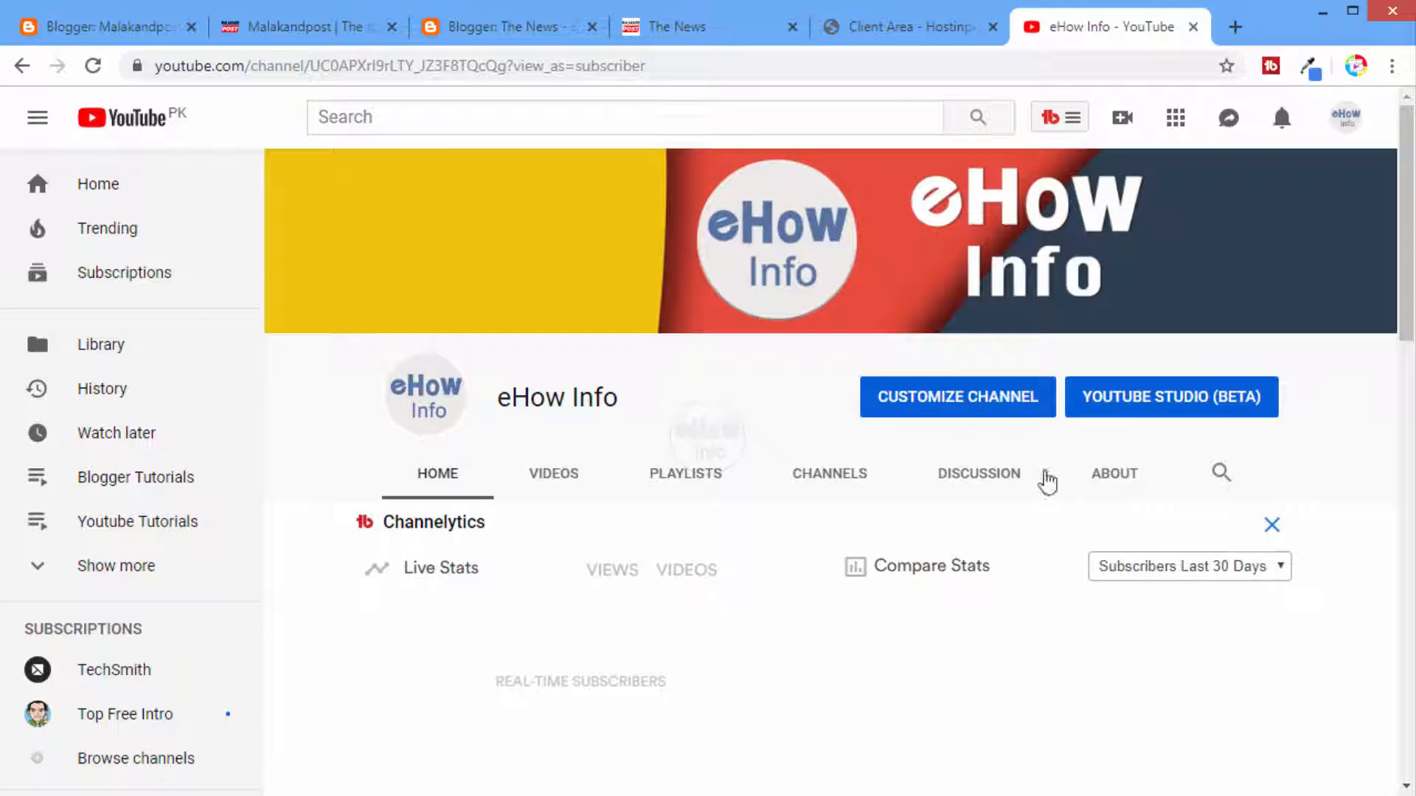
{"action": "left_click", "coordinate": [1004, 413]}
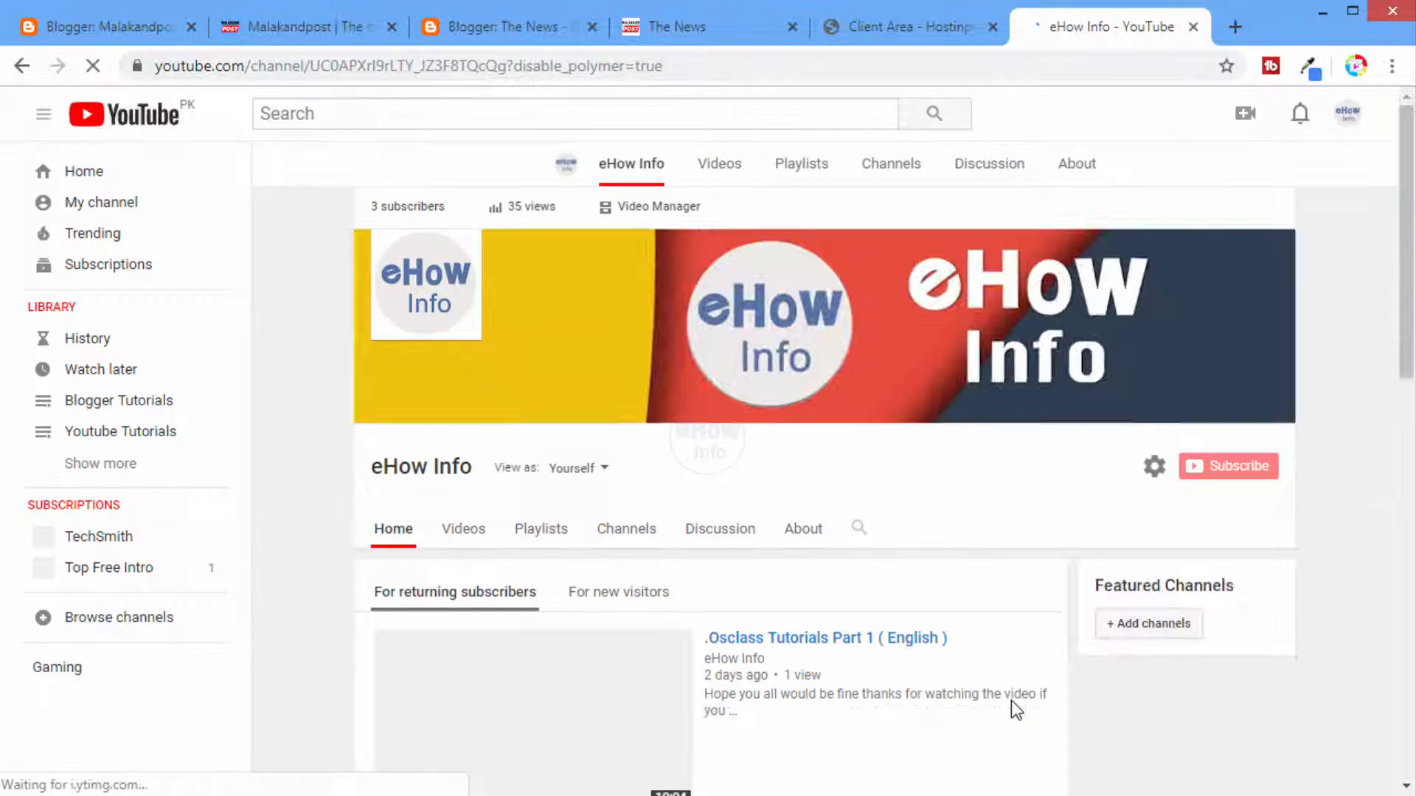
{"action": "scroll", "coordinate": [1324, 386], "scroll_direction": "down", "scroll_amount": 6}
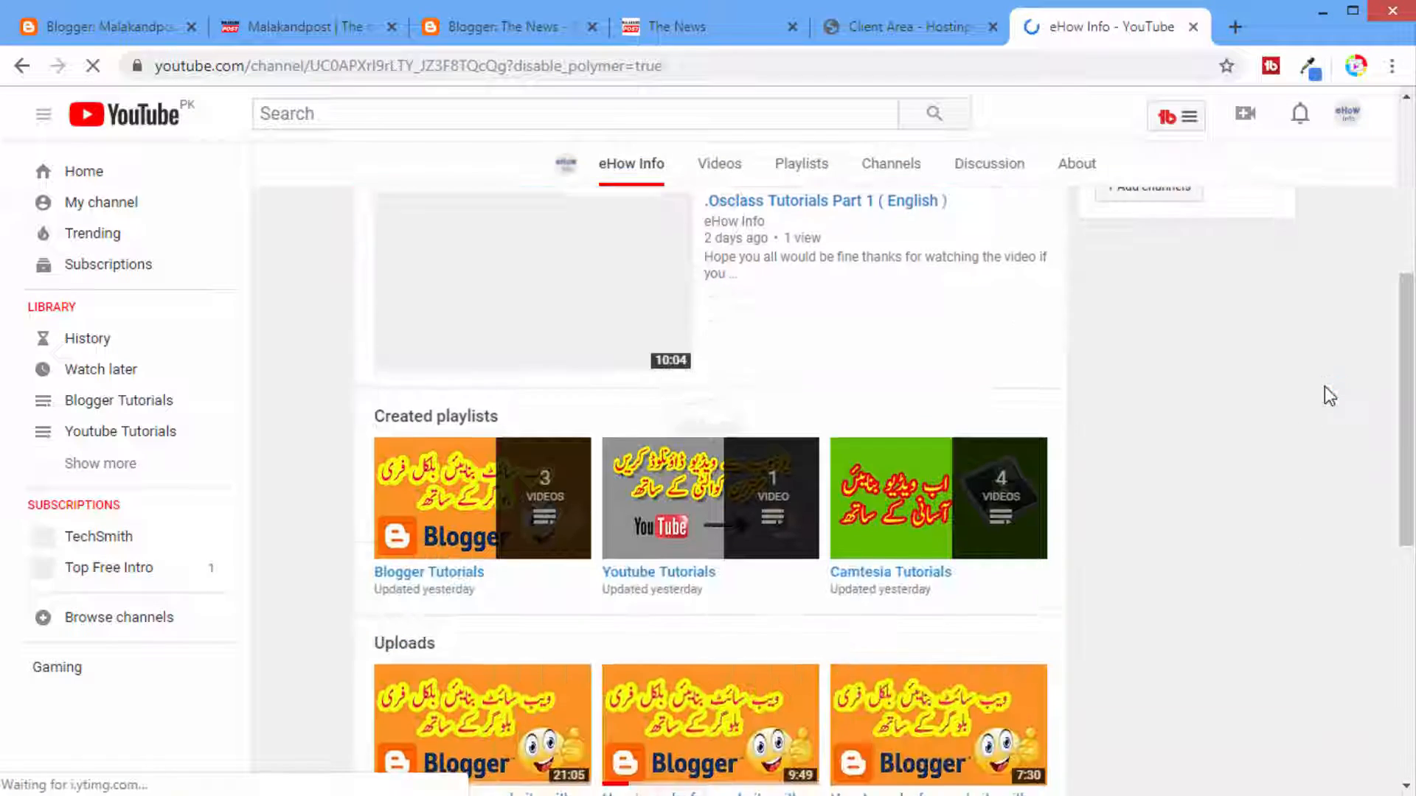
{"action": "scroll", "coordinate": [1325, 386], "scroll_direction": "up", "scroll_amount": 4}
{"action": "scroll", "coordinate": [1324, 387], "scroll_direction": "up", "scroll_amount": 2}
{"action": "scroll", "coordinate": [1324, 386], "scroll_direction": "down", "scroll_amount": 4}
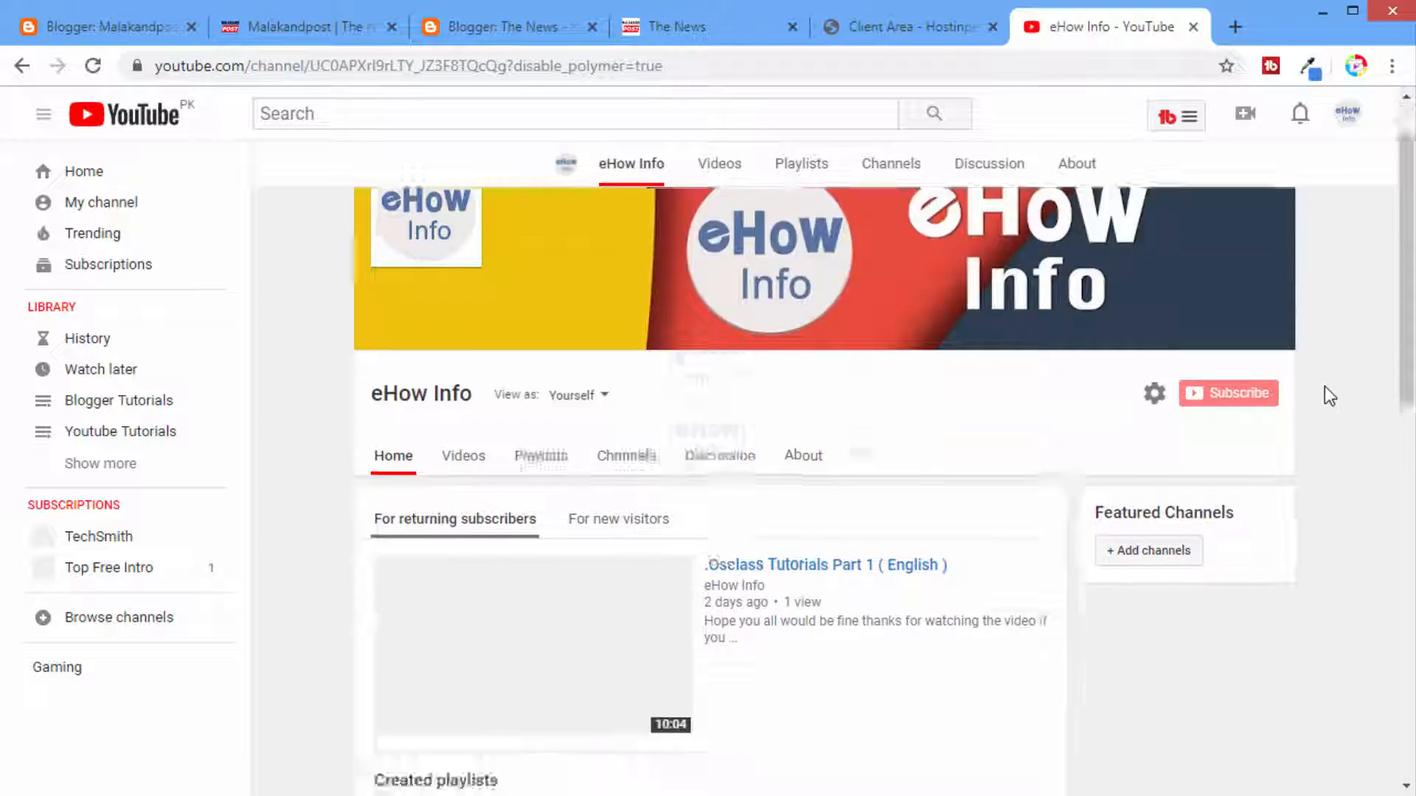
{"action": "scroll", "coordinate": [1325, 386], "scroll_direction": "up", "scroll_amount": 4}
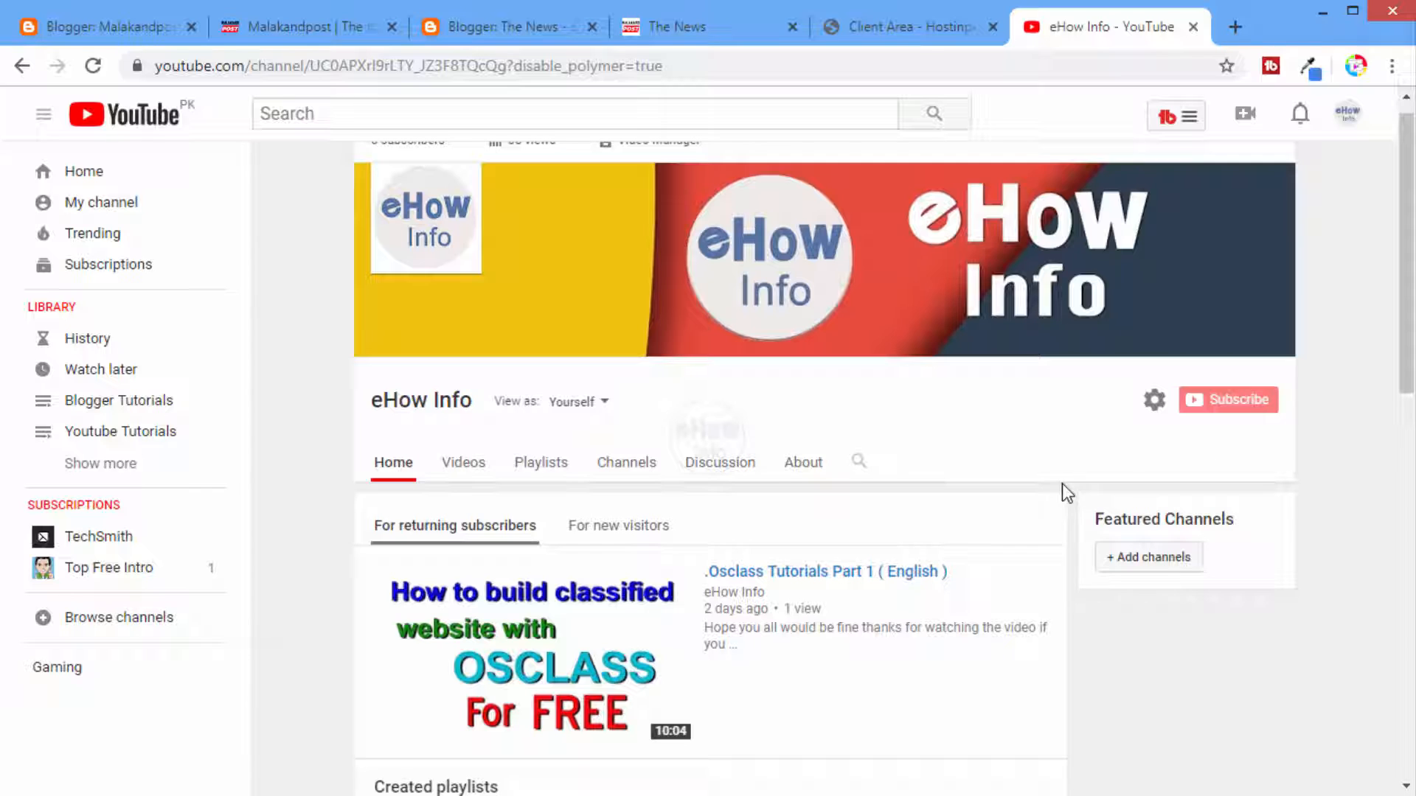
{"action": "scroll", "coordinate": [1005, 454], "scroll_direction": "down", "scroll_amount": 3}
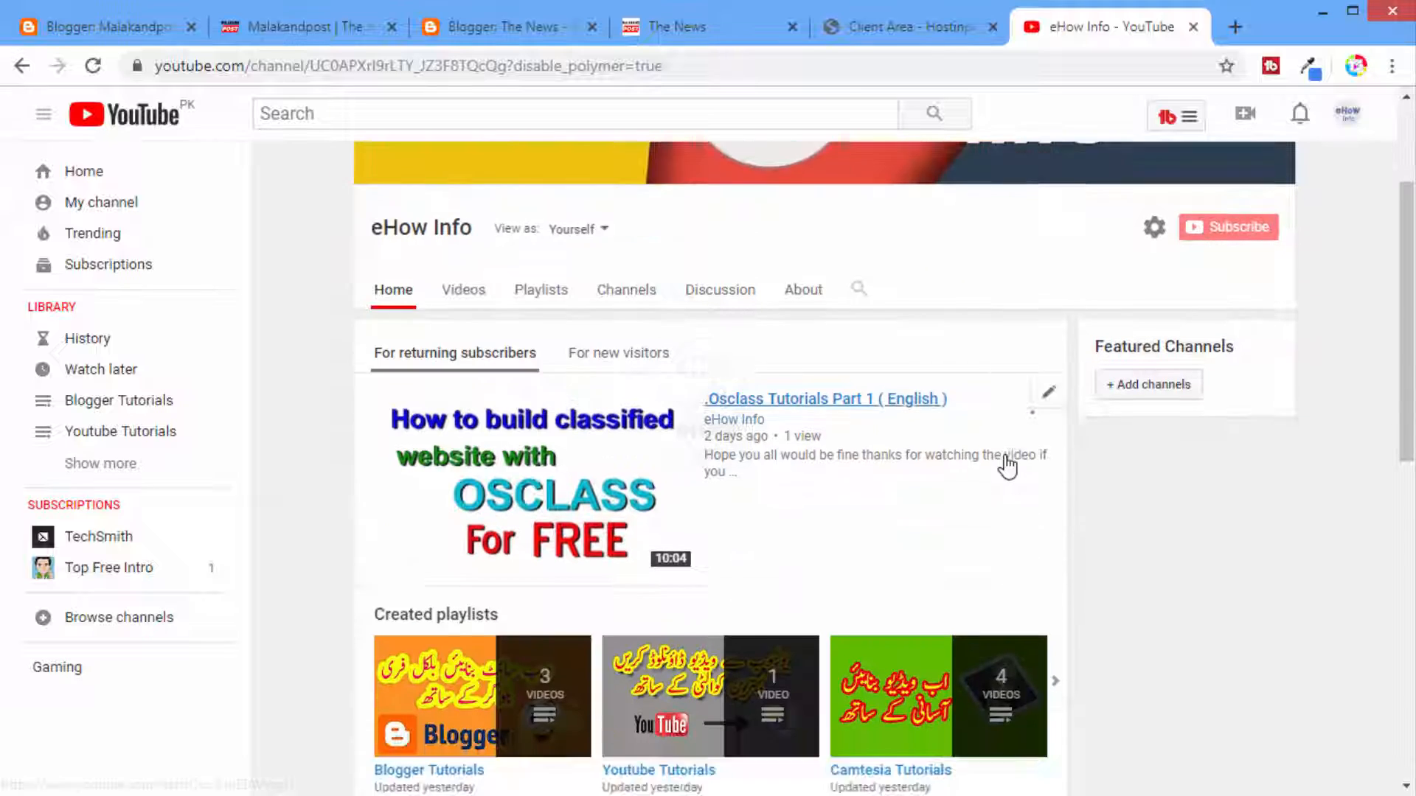